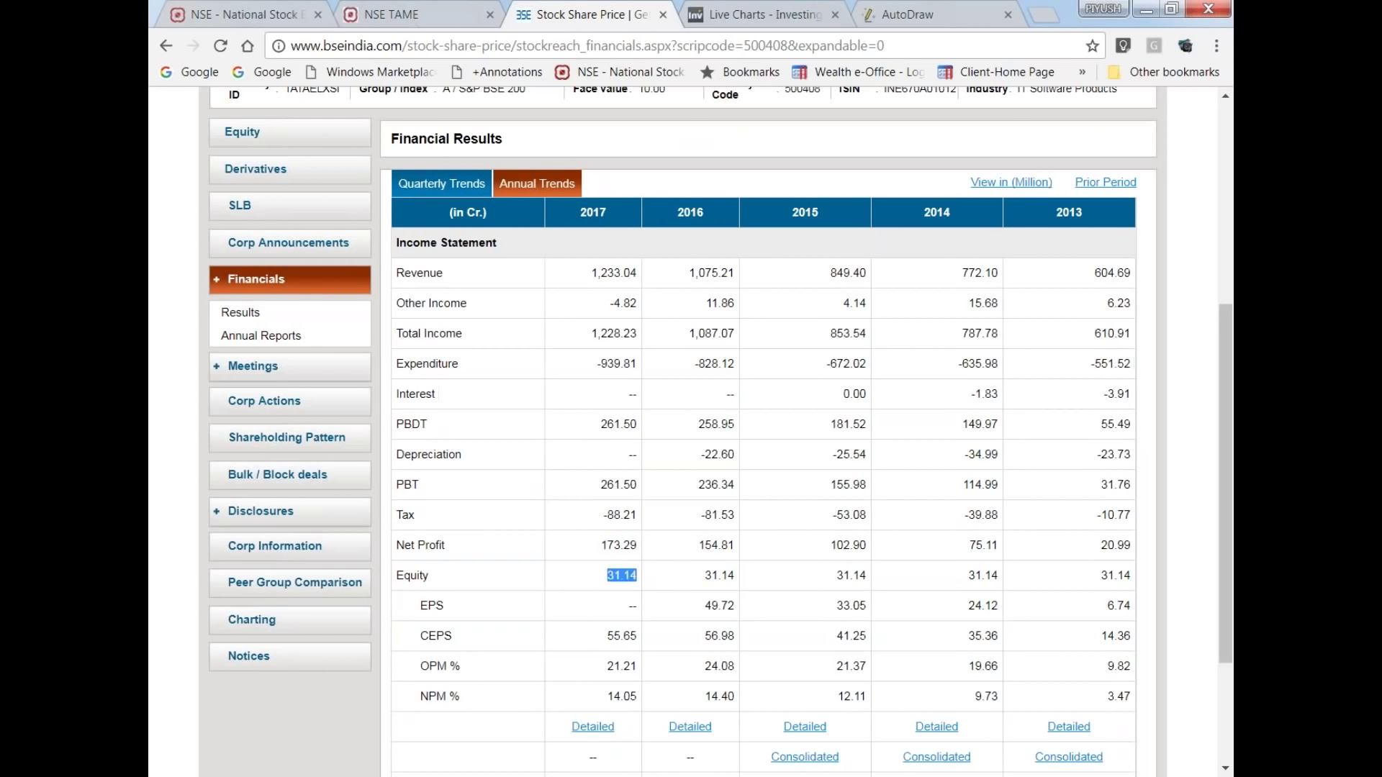
# Review the Tata Elxsi quote details and annual financial results table on the BSE page.
pyautogui.click(621, 700)
pyautogui.scroll(2, 941, 615)
pyautogui.scroll(4, 948, 602)
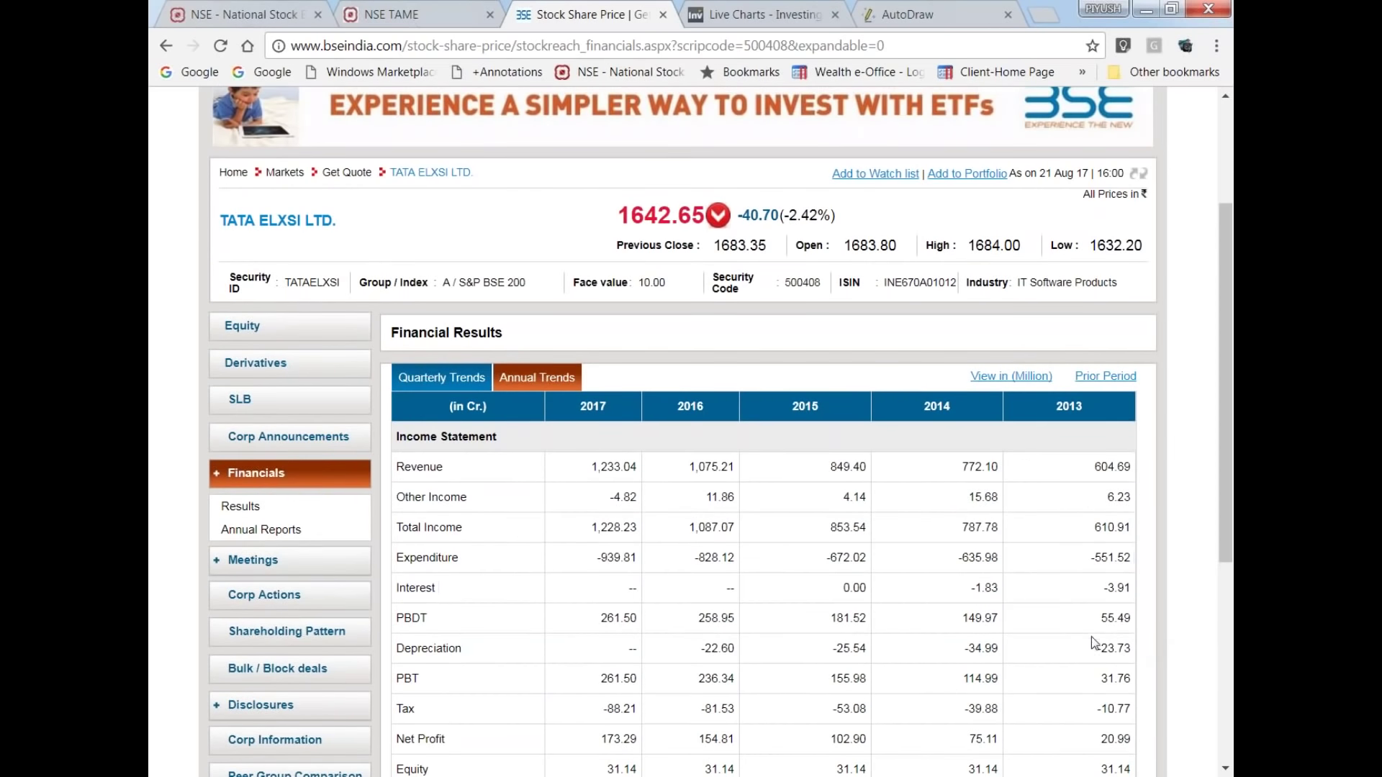
pyautogui.scroll(-2, 1097, 628)
pyautogui.scroll(4, 1109, 616)
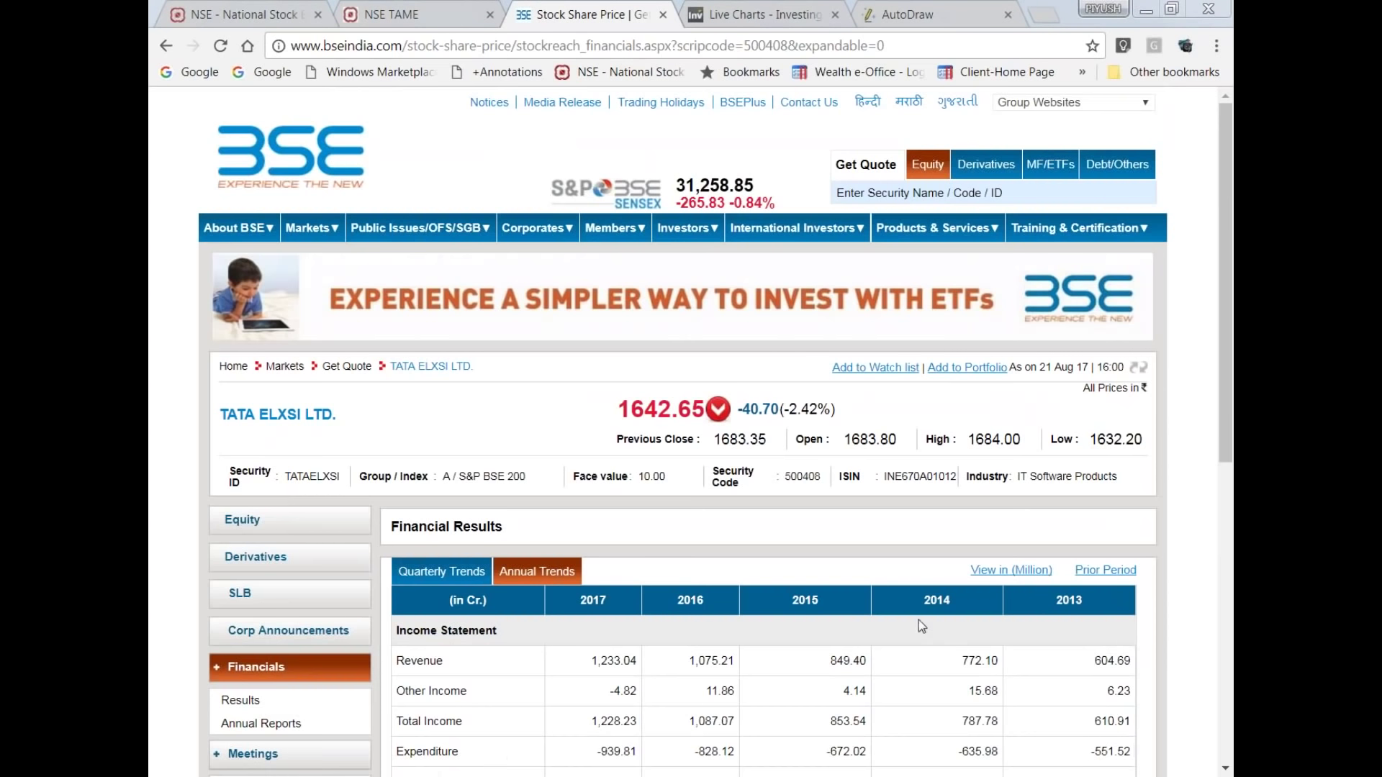
# Check the prior-period financial results list, close it, and return to the revenue-to-depreciation rows of the annual trends table.
pyautogui.click(1127, 574)
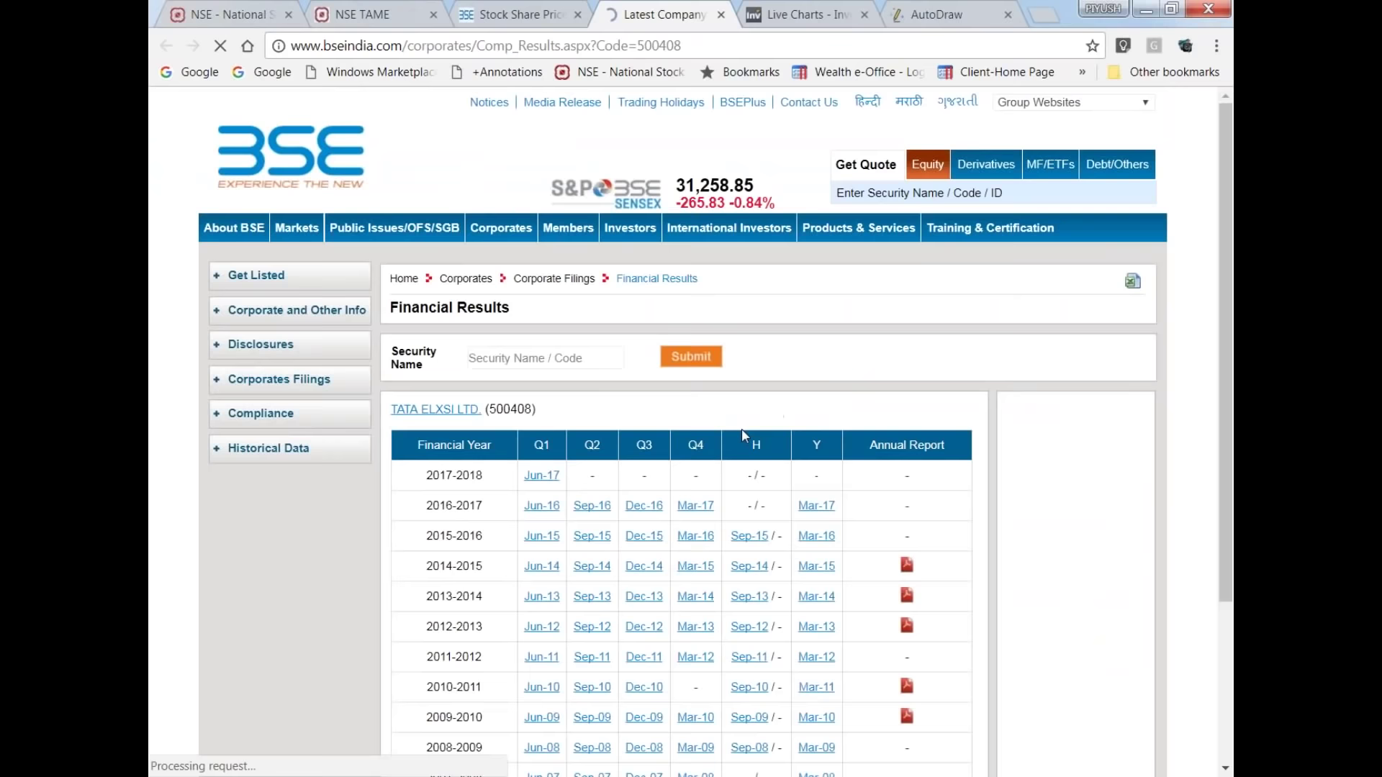
pyautogui.scroll(-4, 908, 473)
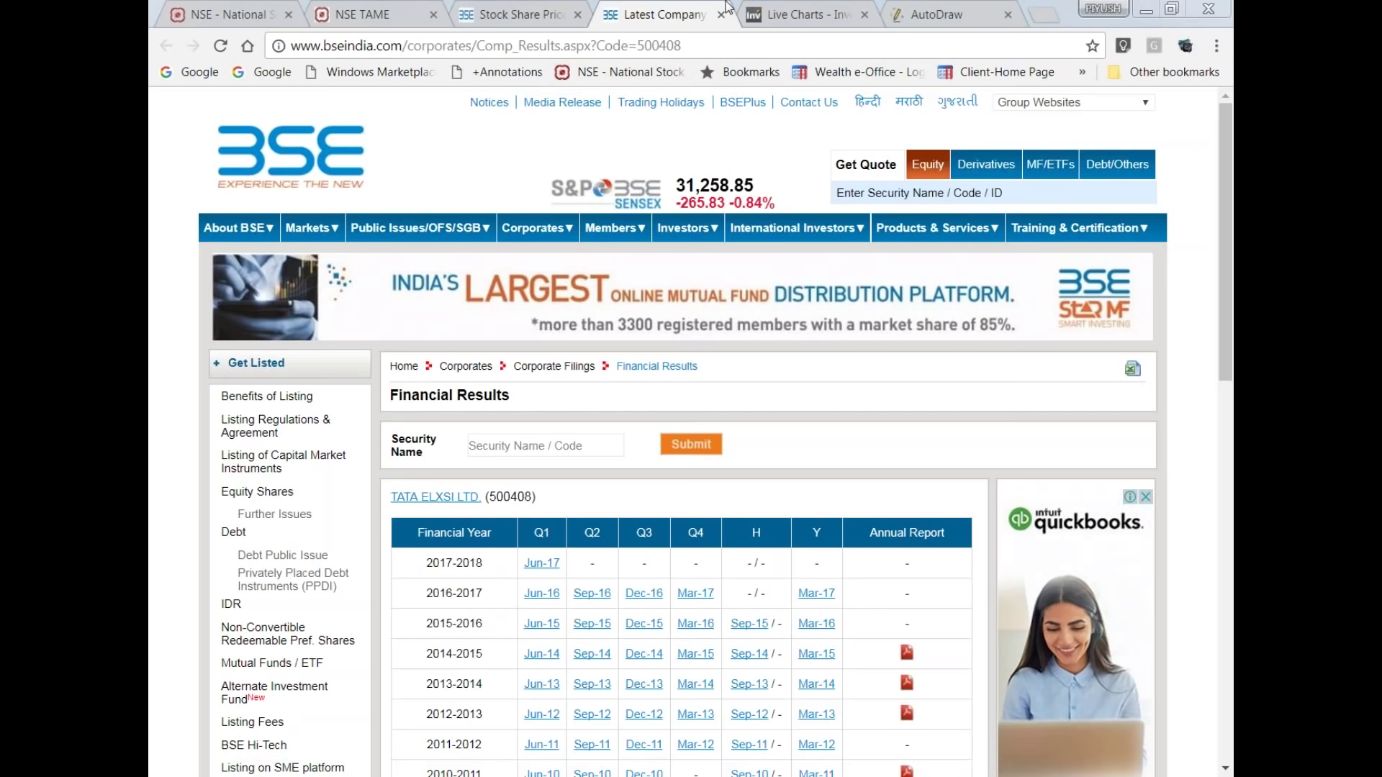
pyautogui.click(719, 21)
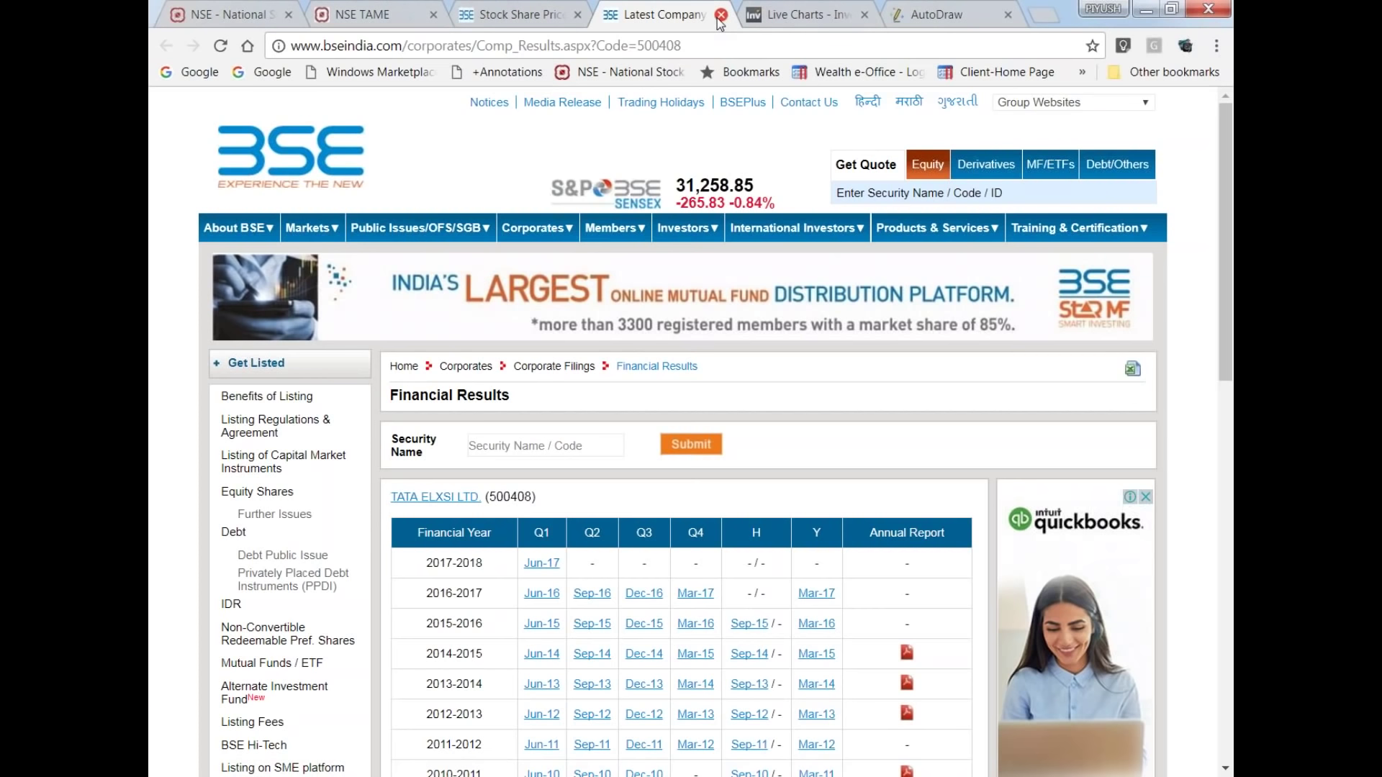
pyautogui.click(720, 22)
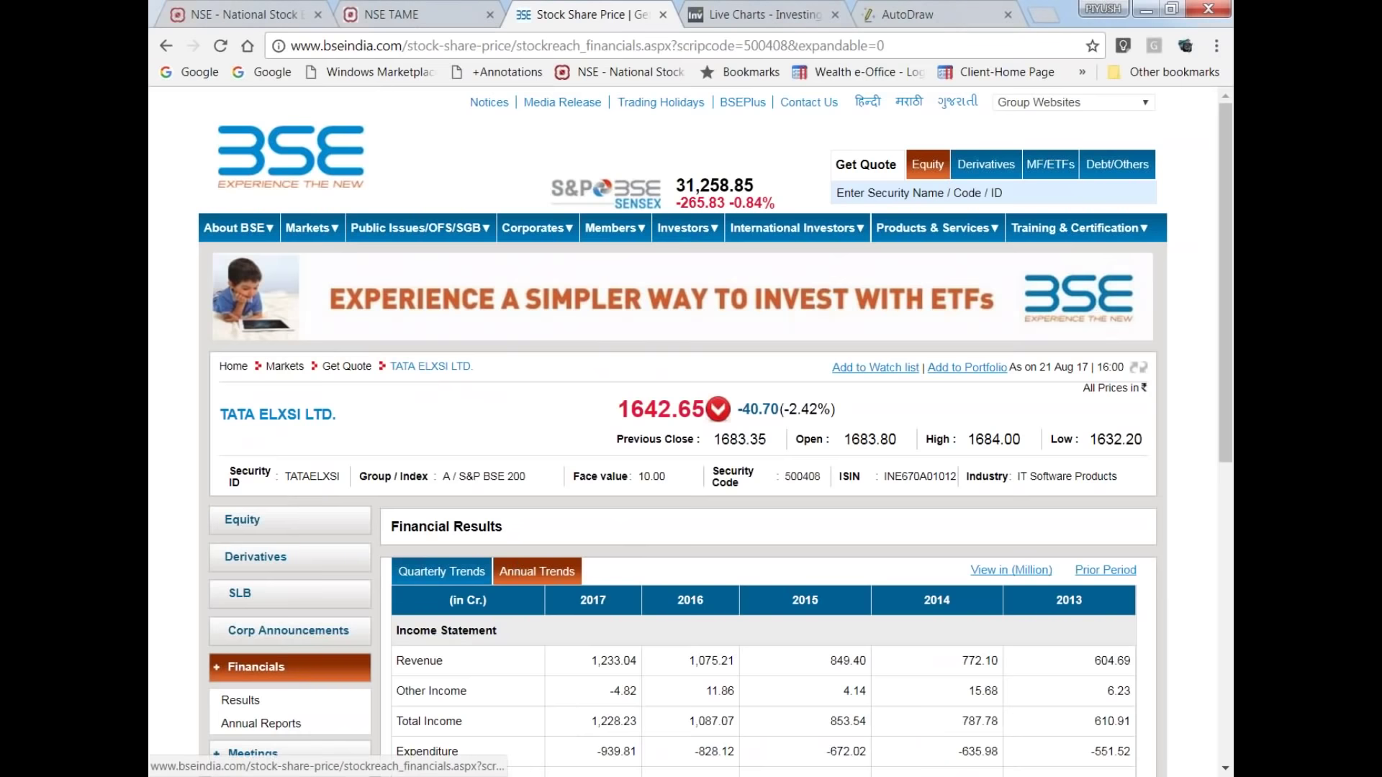
pyautogui.scroll(-4, 662, 592)
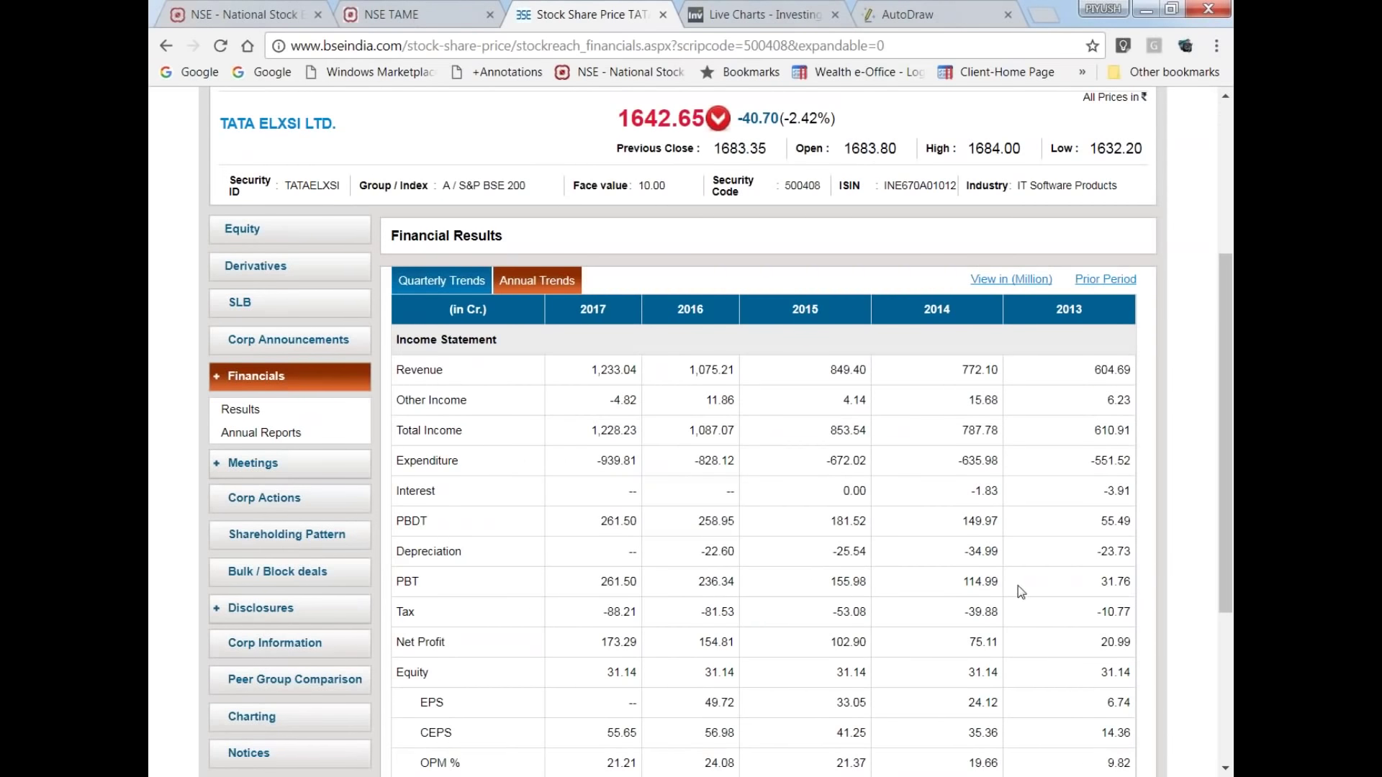
pyautogui.moveTo(546, 372); pyautogui.dragTo(460, 551)
# Switch to the tata elxsi workbook in Excel and select the years 2000-2001 to 2016-17.
pyautogui.hotkey('alt', 'Tab')
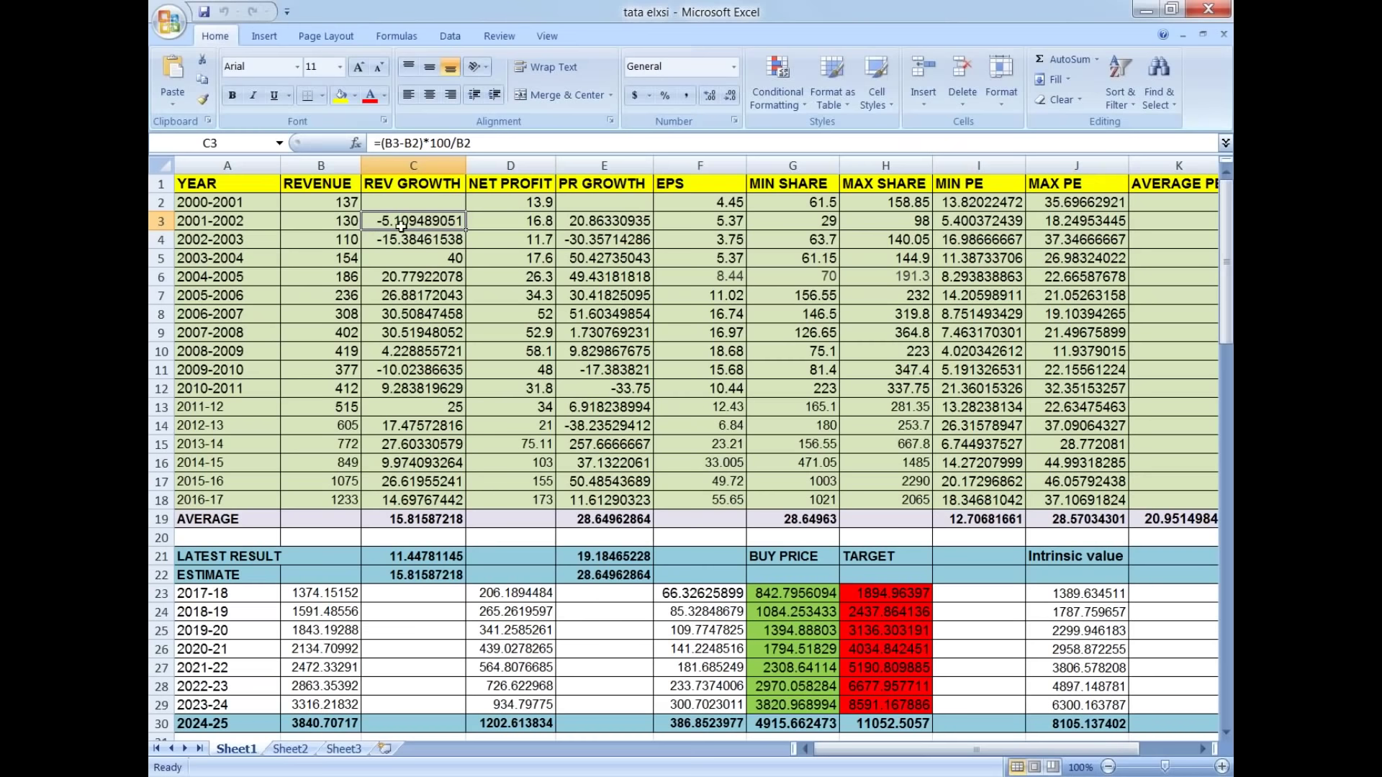
pyautogui.click(249, 183)
pyautogui.moveTo(249, 184); pyautogui.dragTo(229, 499)
pyautogui.moveTo(256, 214); pyautogui.dragTo(225, 499)
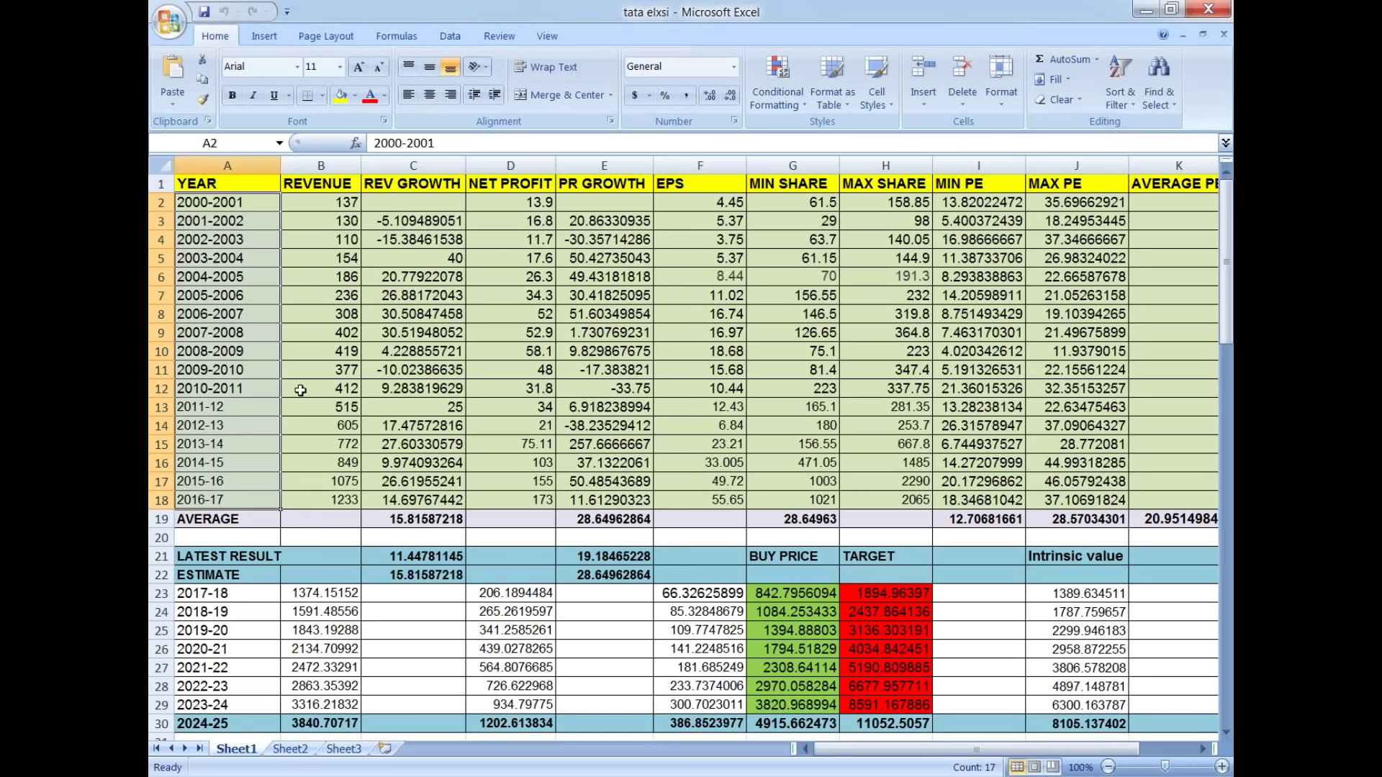
# Examine the revenue column from 2000-2001 to 2016-17, checking the first, last and intermediate years.
pyautogui.click(344, 200)
pyautogui.moveTo(344, 201); pyautogui.dragTo(335, 501)
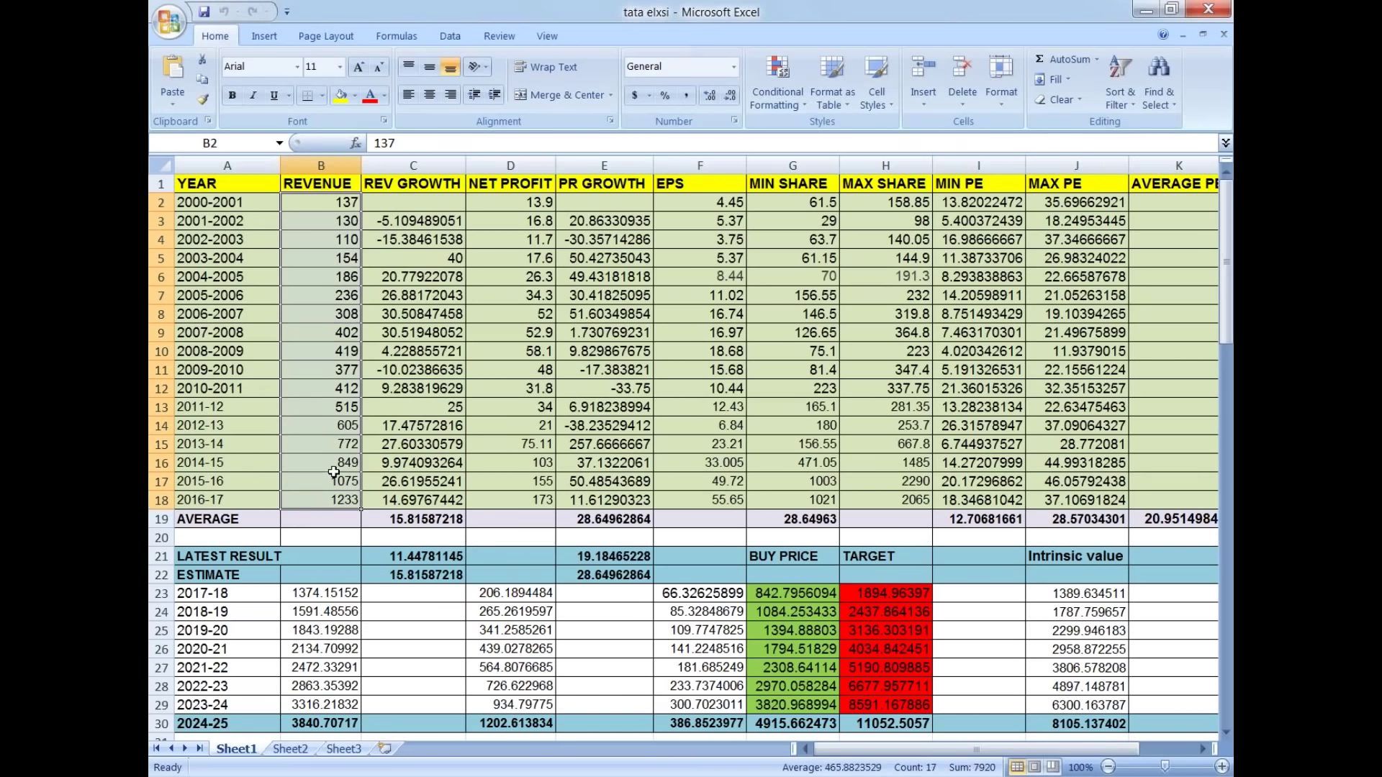
pyautogui.click(344, 202)
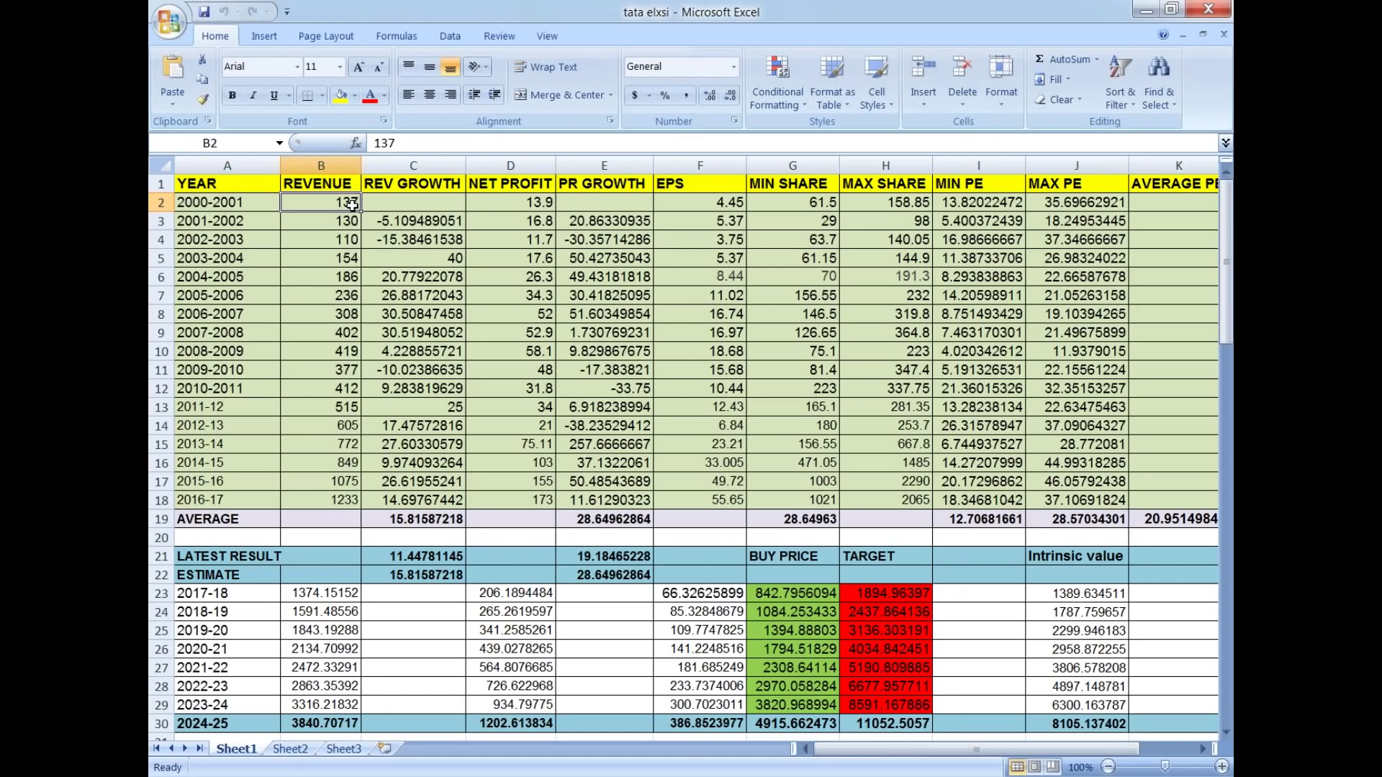
pyautogui.click(347, 503)
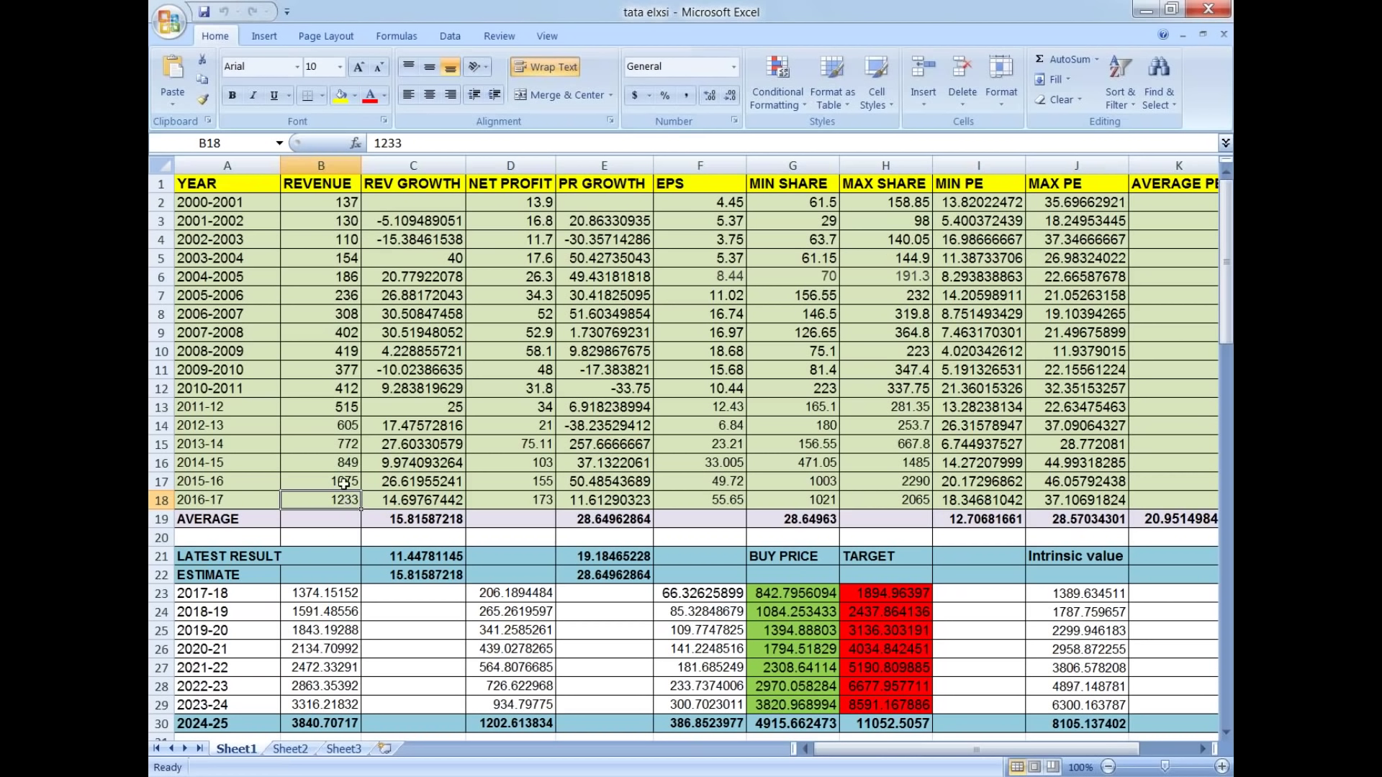
pyautogui.moveTo(338, 202); pyautogui.dragTo(340, 502)
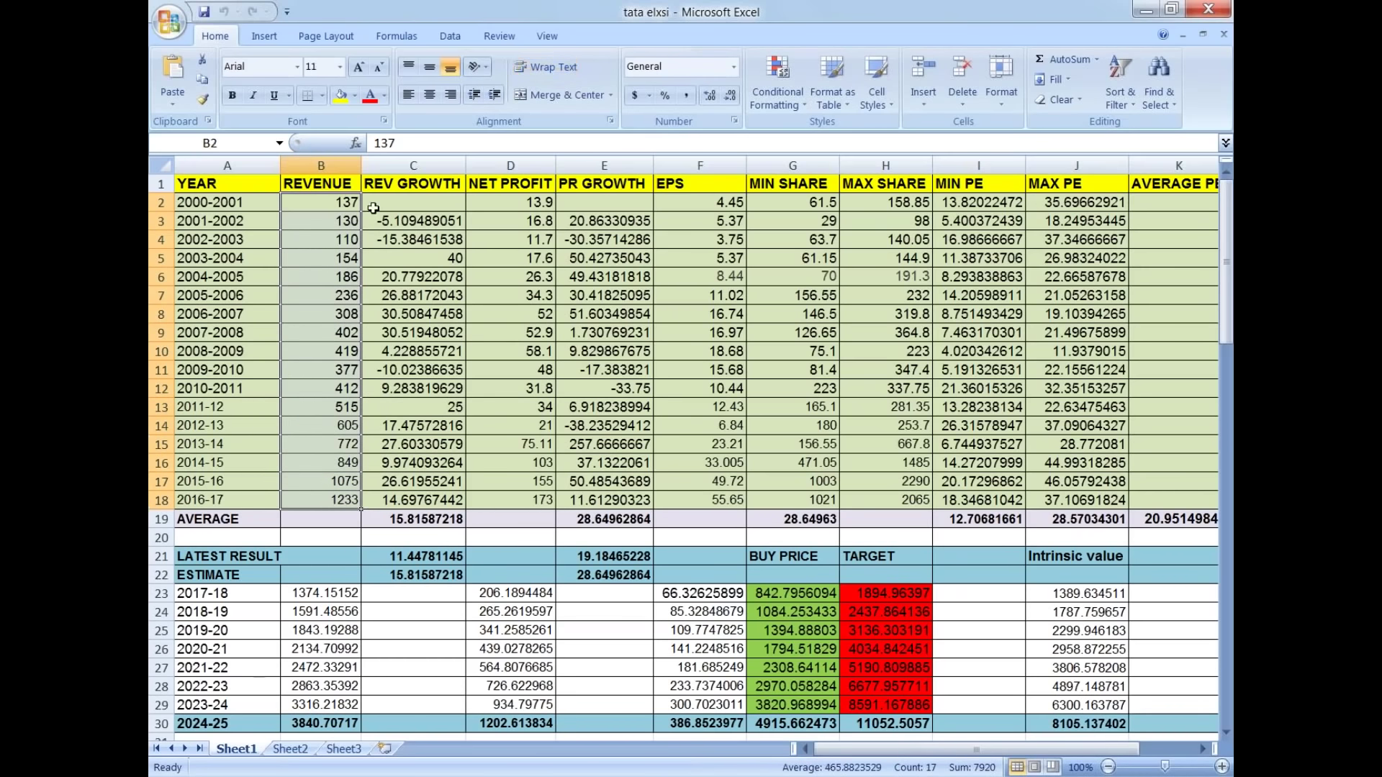
pyautogui.click(344, 316)
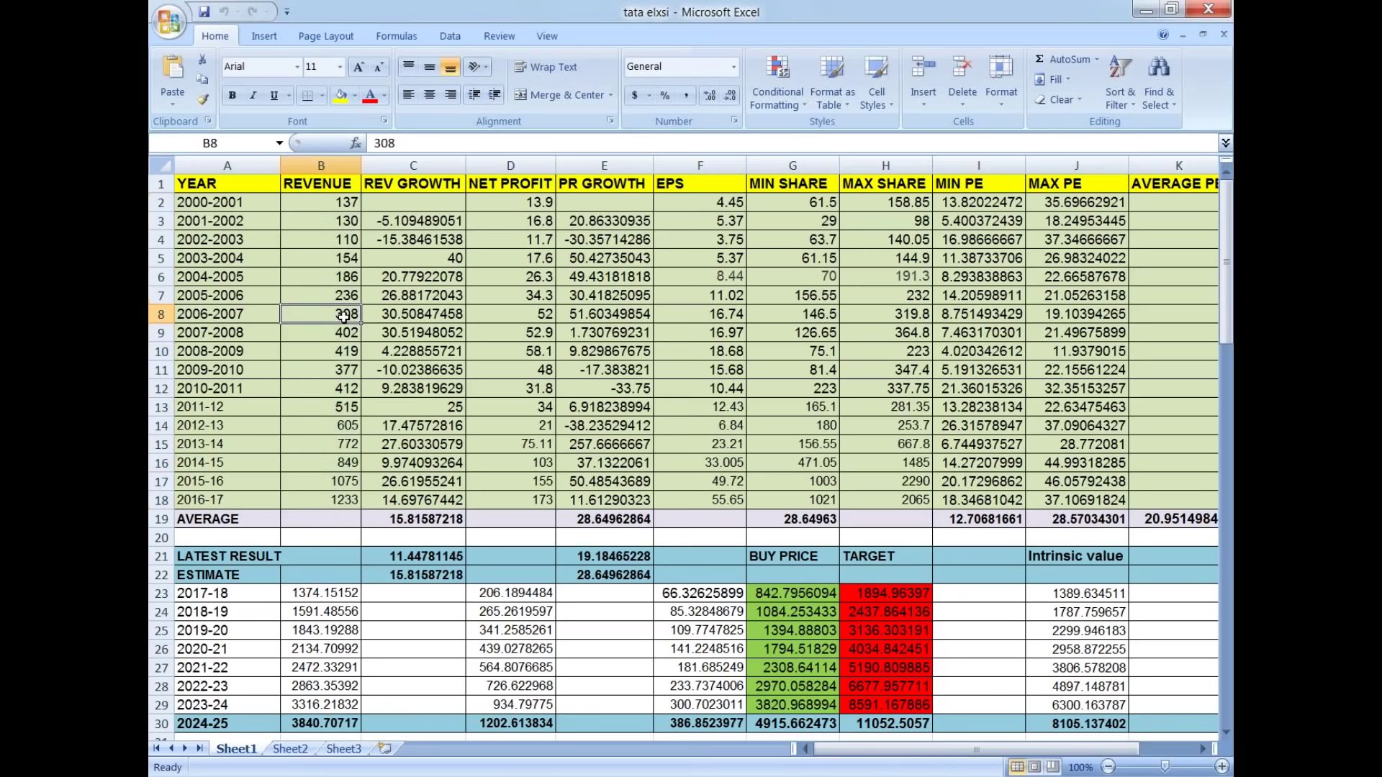
pyautogui.click(341, 390)
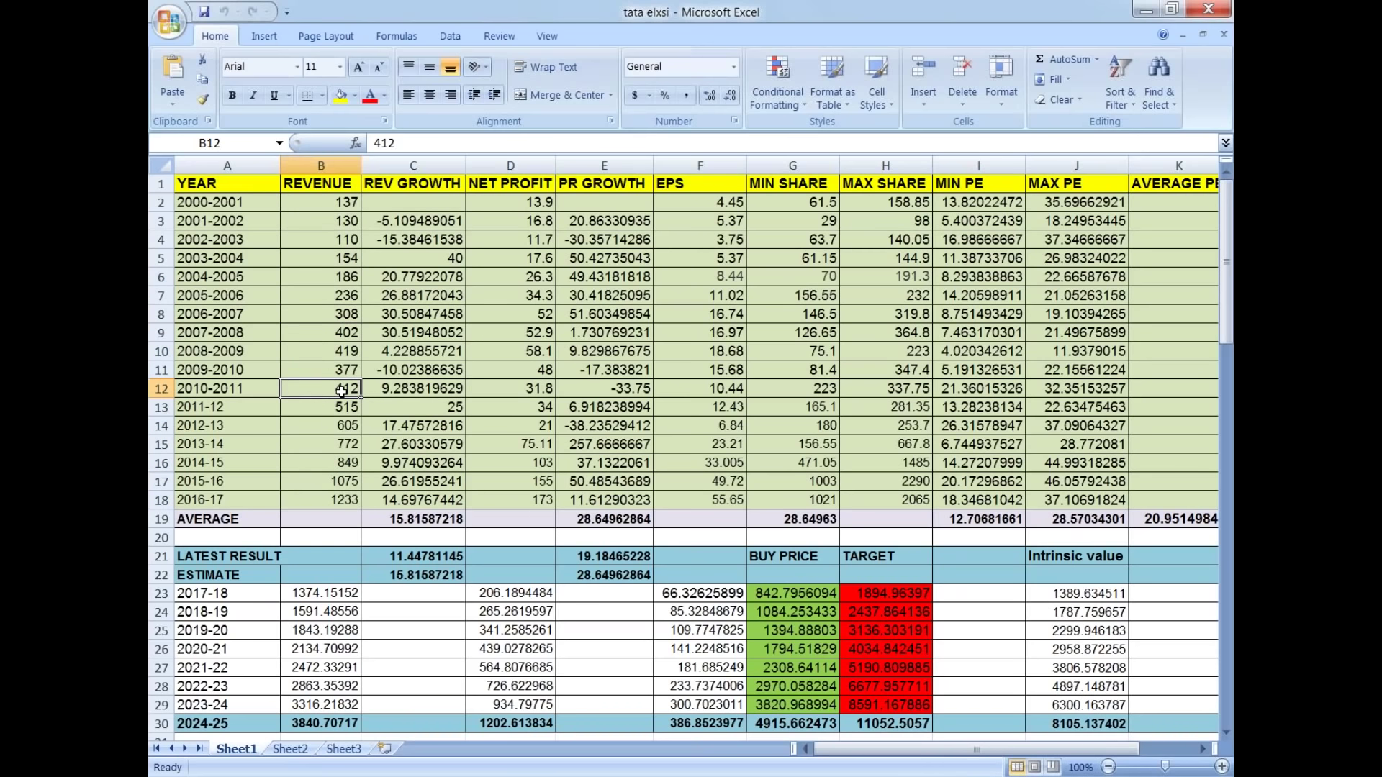
pyautogui.moveTo(339, 204); pyautogui.dragTo(339, 500)
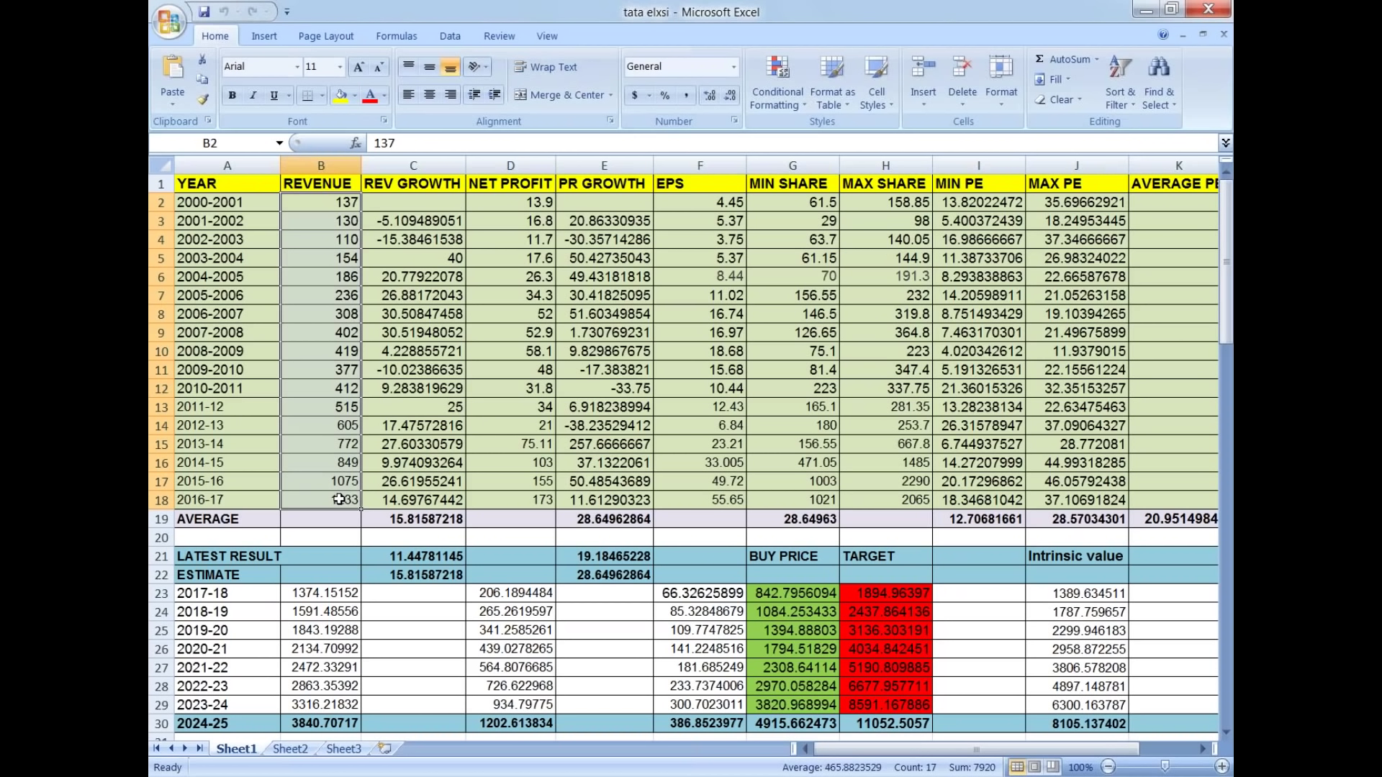
# Compare net profit with revenue for 2000-2001 to 2016-17 and examine the net profits up to 2012-13.
pyautogui.click(524, 204)
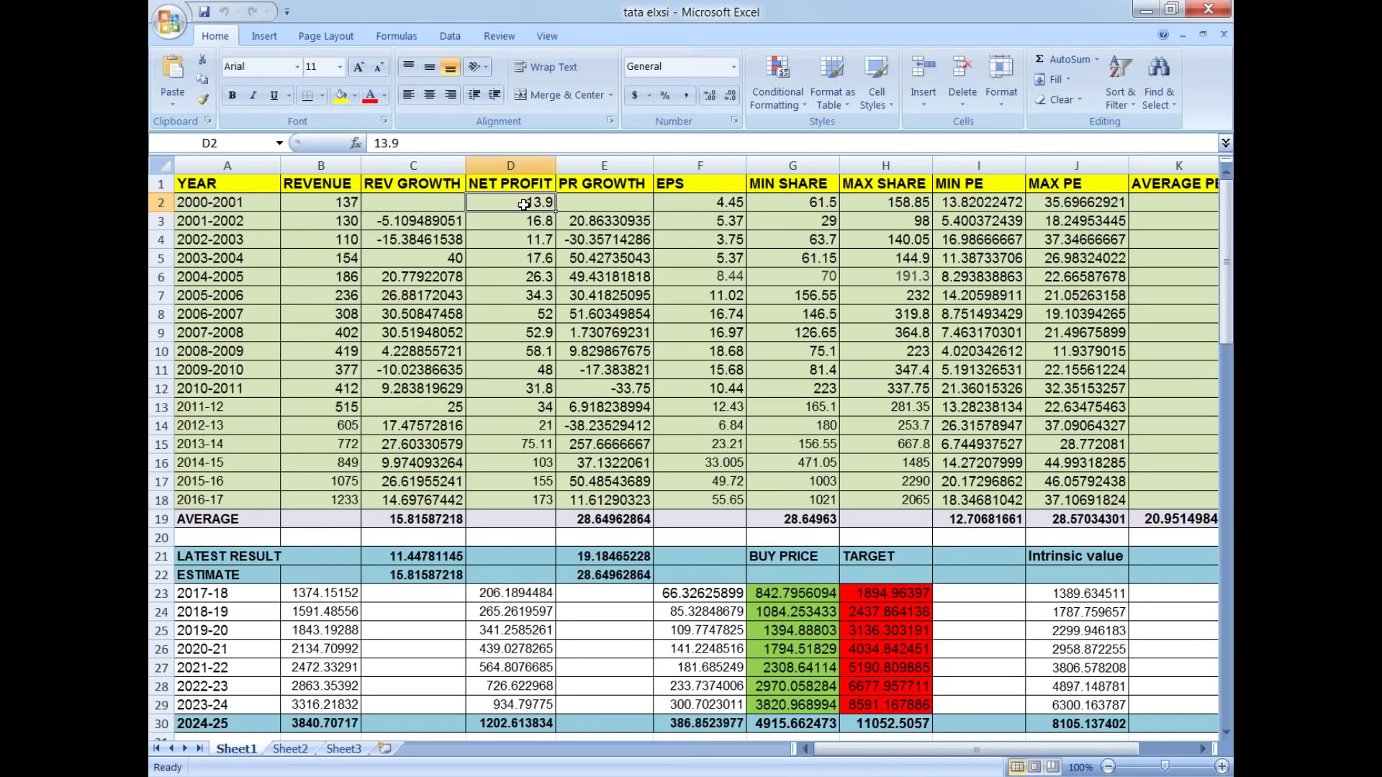
pyautogui.moveTo(527, 202); pyautogui.dragTo(523, 502)
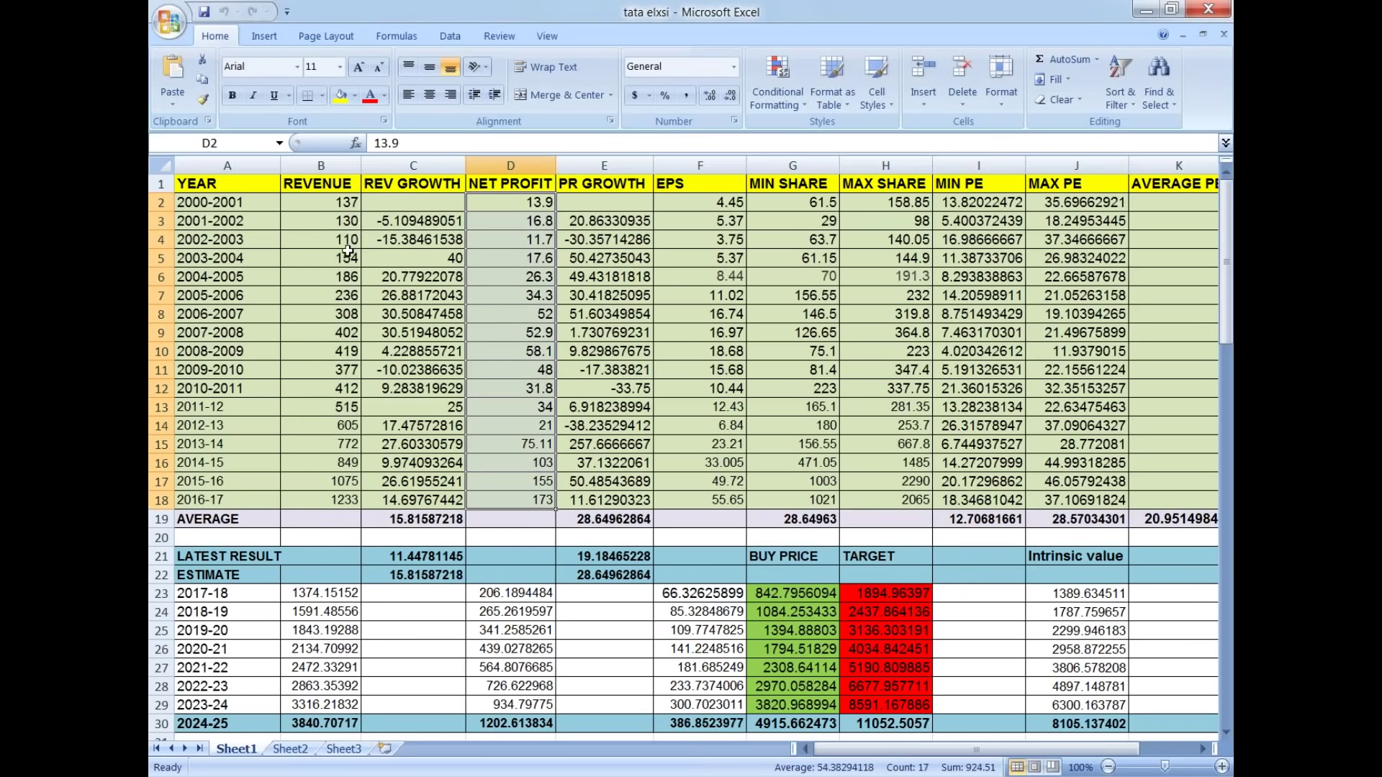
pyautogui.moveTo(345, 203); pyautogui.dragTo(313, 505)
pyautogui.moveTo(539, 209); pyautogui.dragTo(518, 497)
pyautogui.click(594, 425)
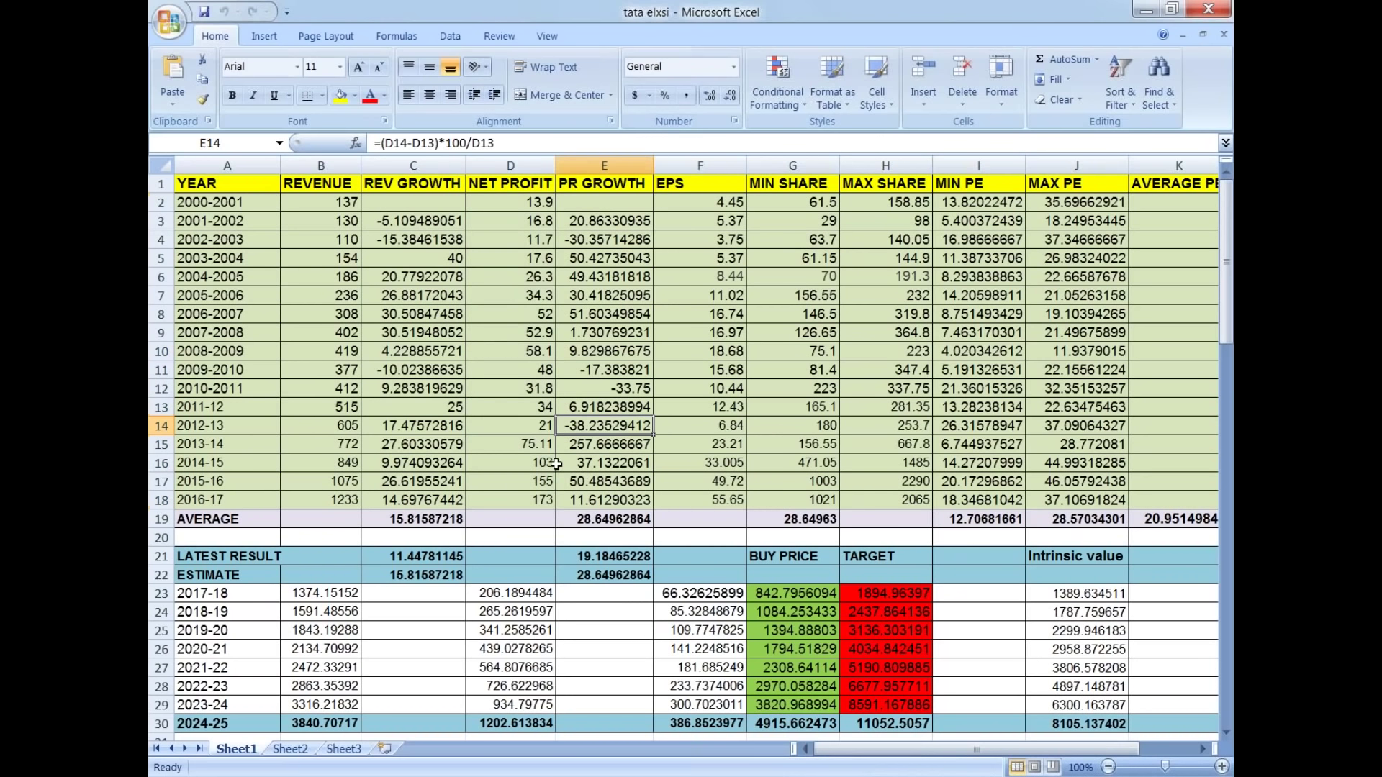
pyautogui.click(542, 423)
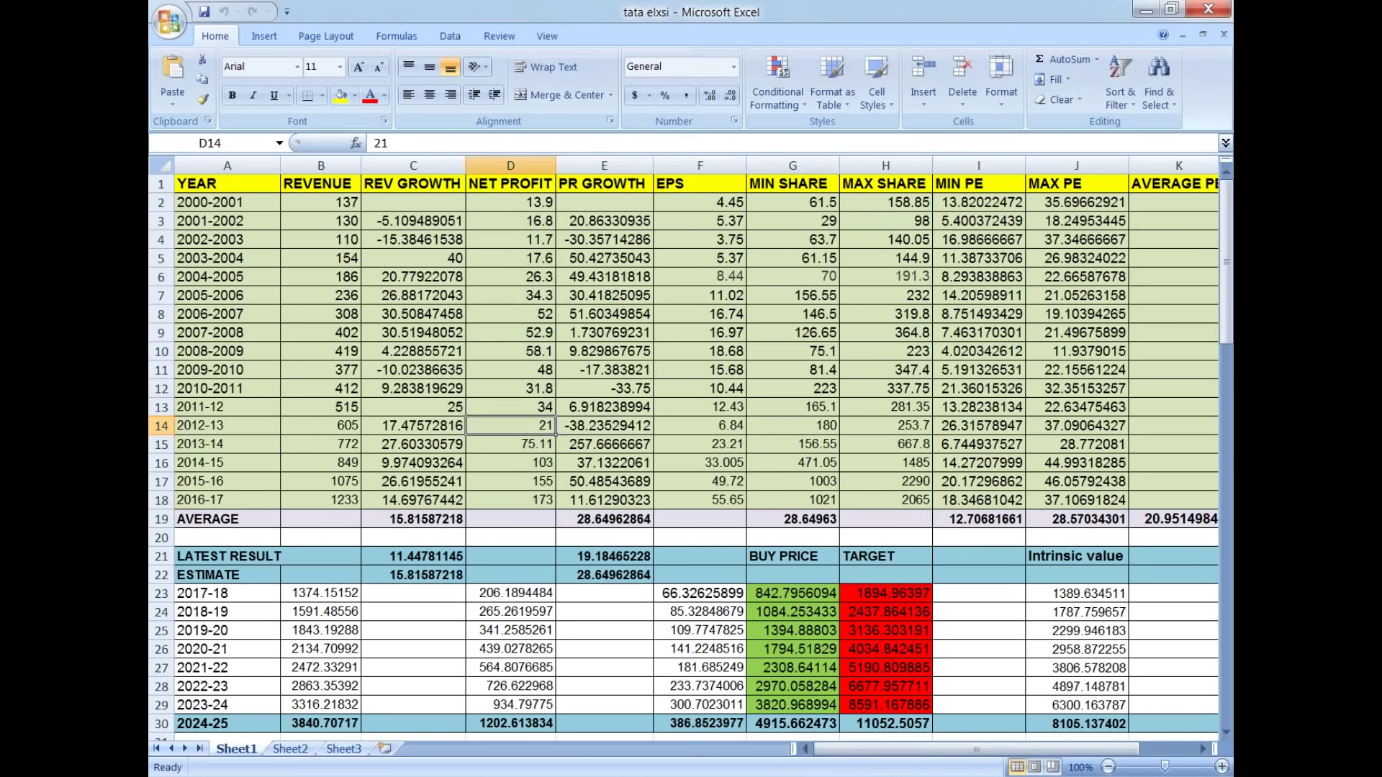
pyautogui.moveTo(530, 202); pyautogui.dragTo(537, 425)
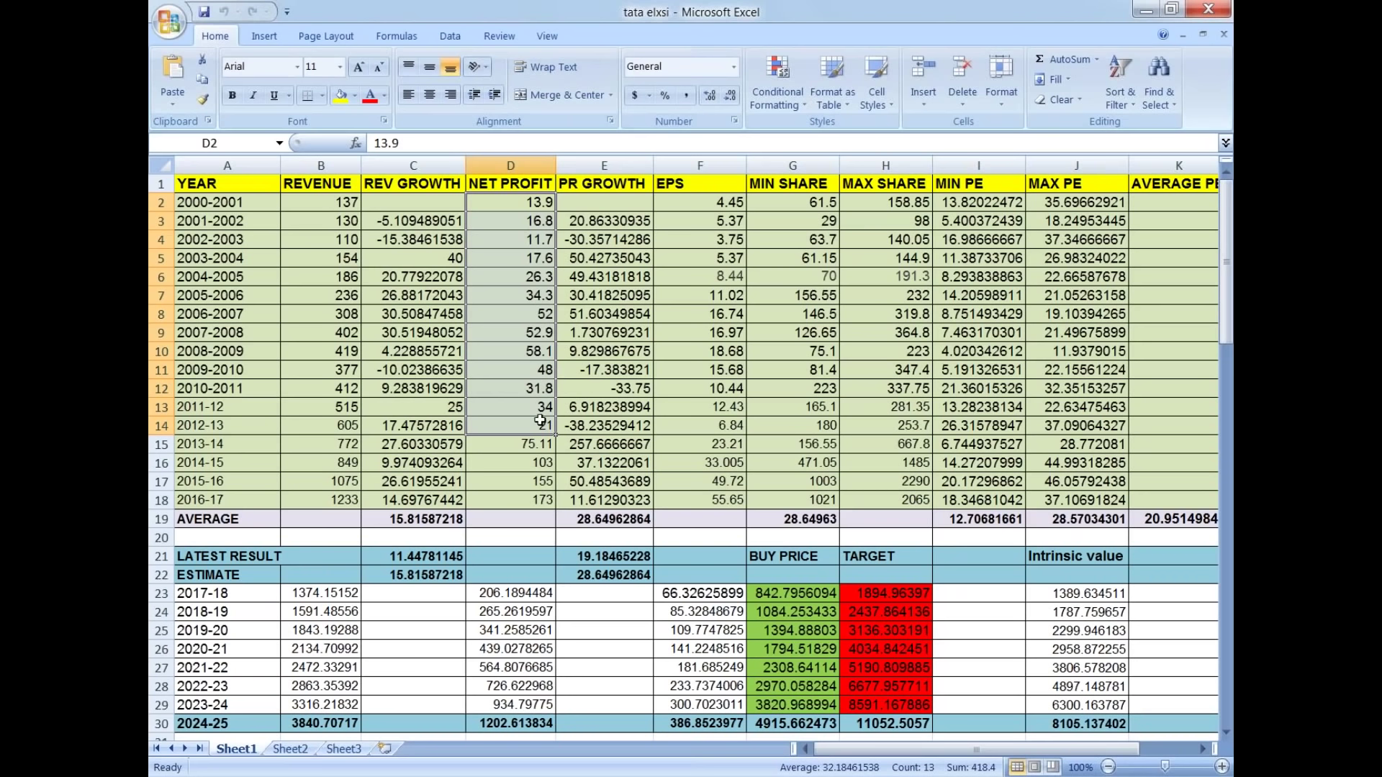
pyautogui.moveTo(531, 208); pyautogui.dragTo(523, 424)
# Switch to Chrome to view the monthly TATAELXSI price chart in NSE TAME, and return to the Excel workbook.
pyautogui.hotkey('alt', 'Tab')
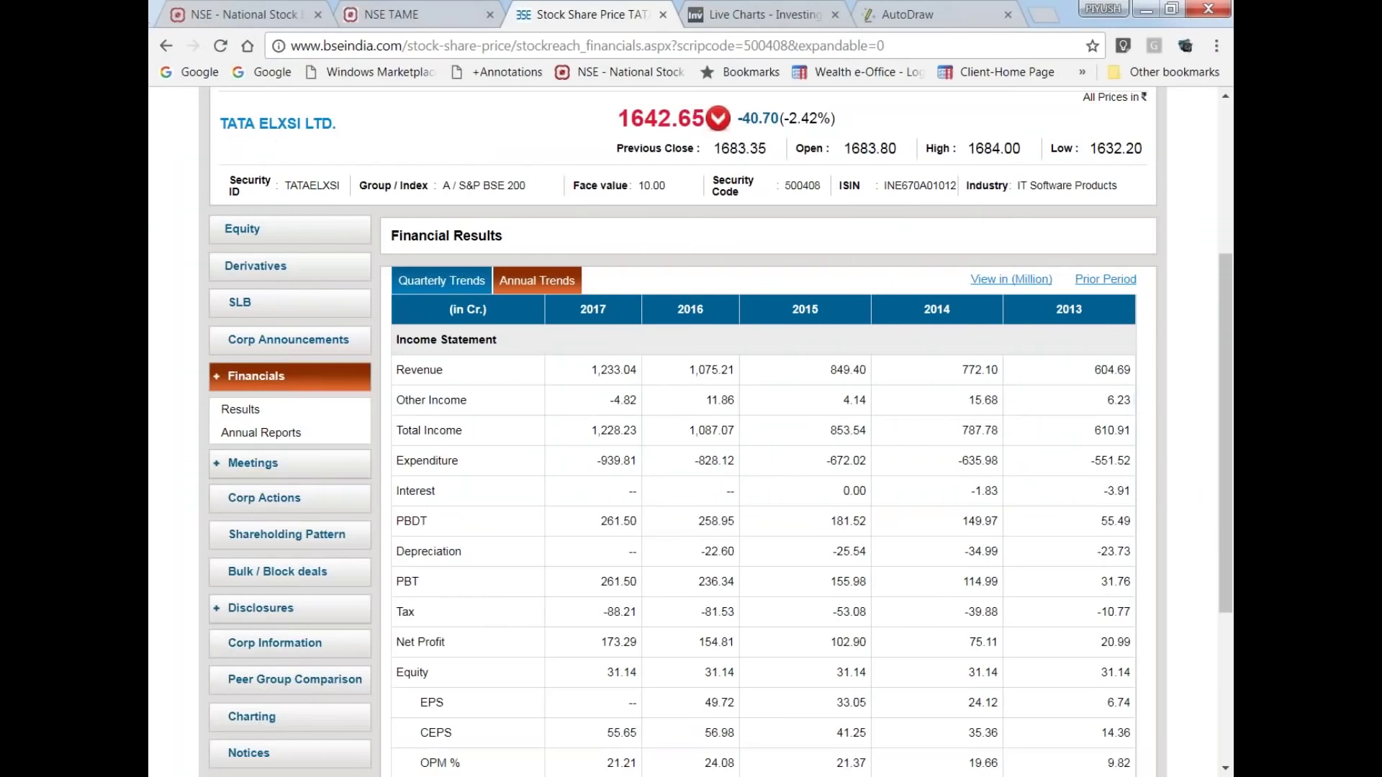
pyautogui.click(403, 14)
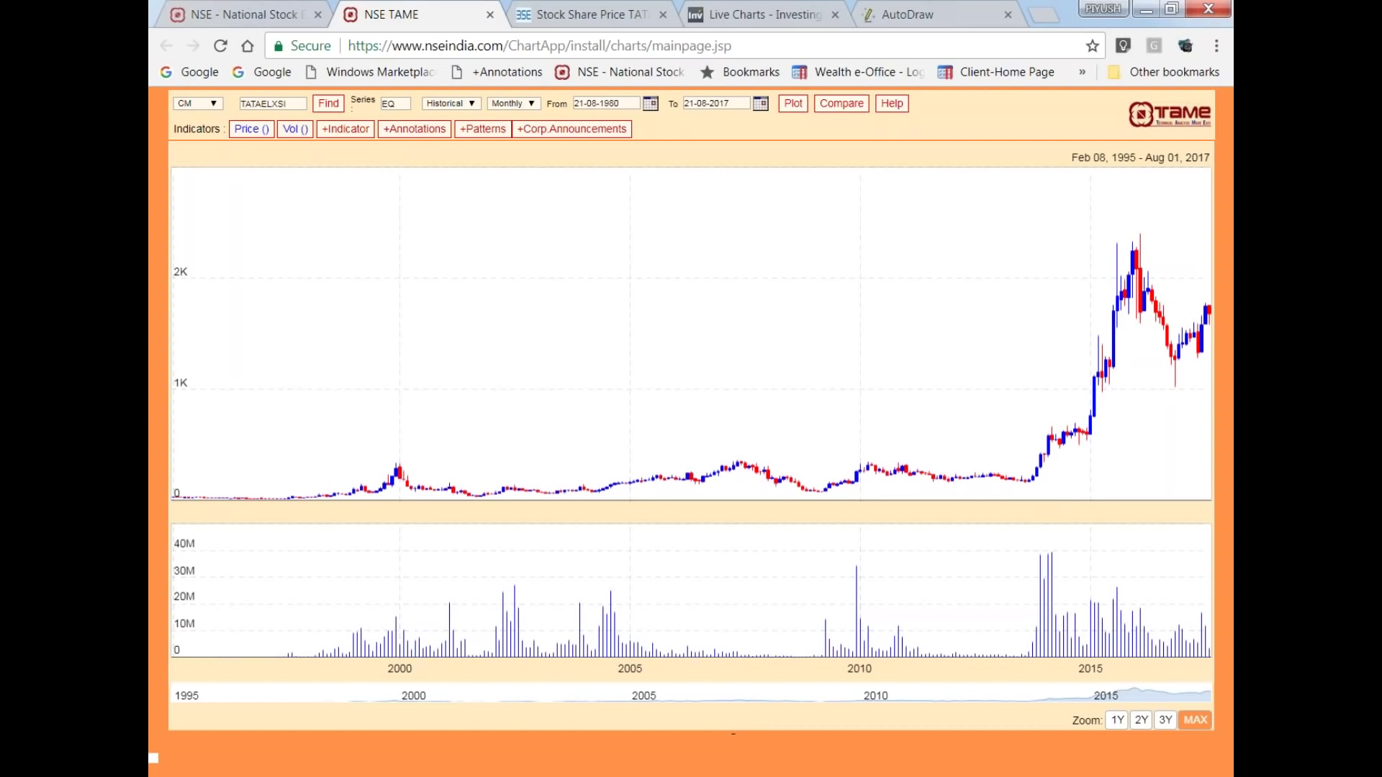
pyautogui.hotkey('alt', 'Tab')
# Compare the 2013-14 net profit with the net profits of the preceding years since 2000-2001.
pyautogui.click(537, 448)
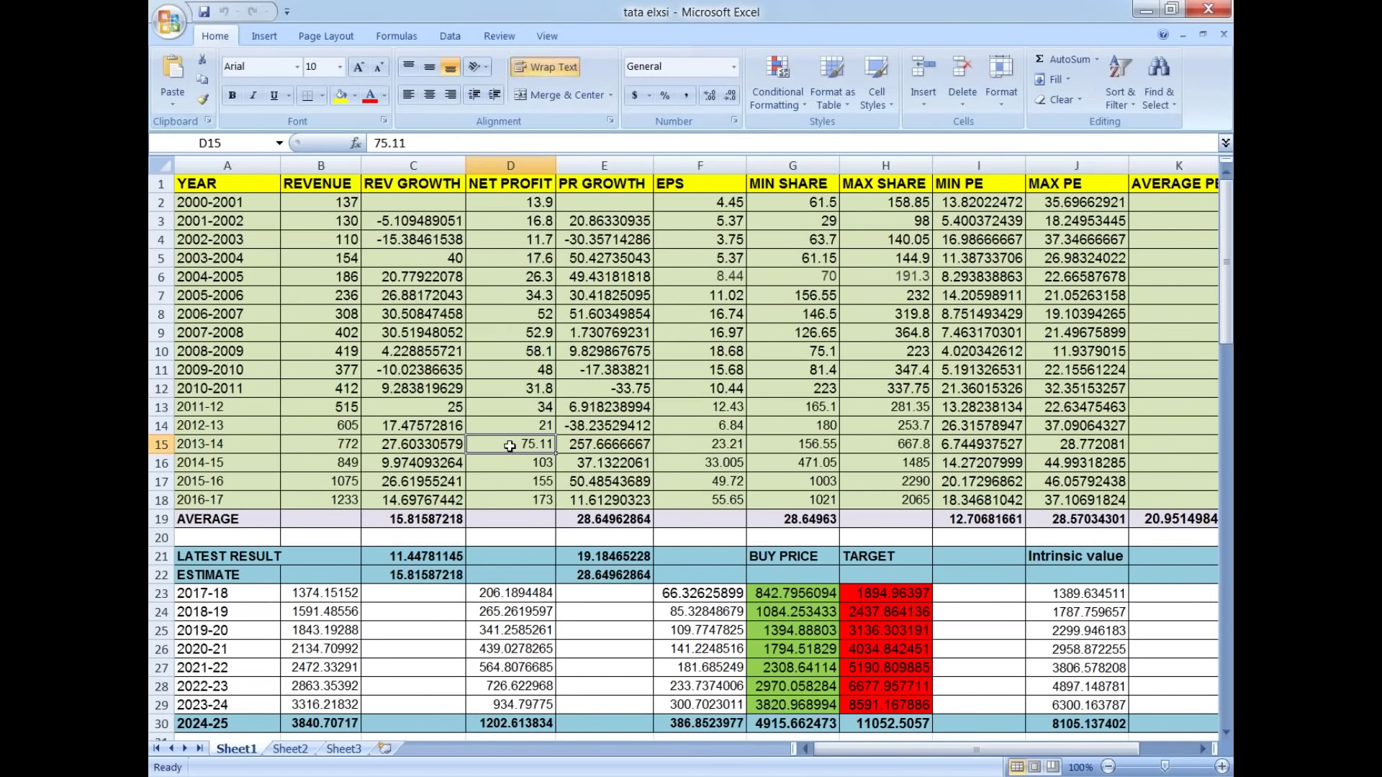
pyautogui.moveTo(207, 442); pyautogui.dragTo(531, 447)
pyautogui.click(532, 446)
pyautogui.moveTo(517, 199); pyautogui.dragTo(536, 430)
pyautogui.click(533, 447)
# Switch to AutoDraw in Chrome and undo the existing strokes to empty the canvas.
pyautogui.hotkey('alt', 'Tab')
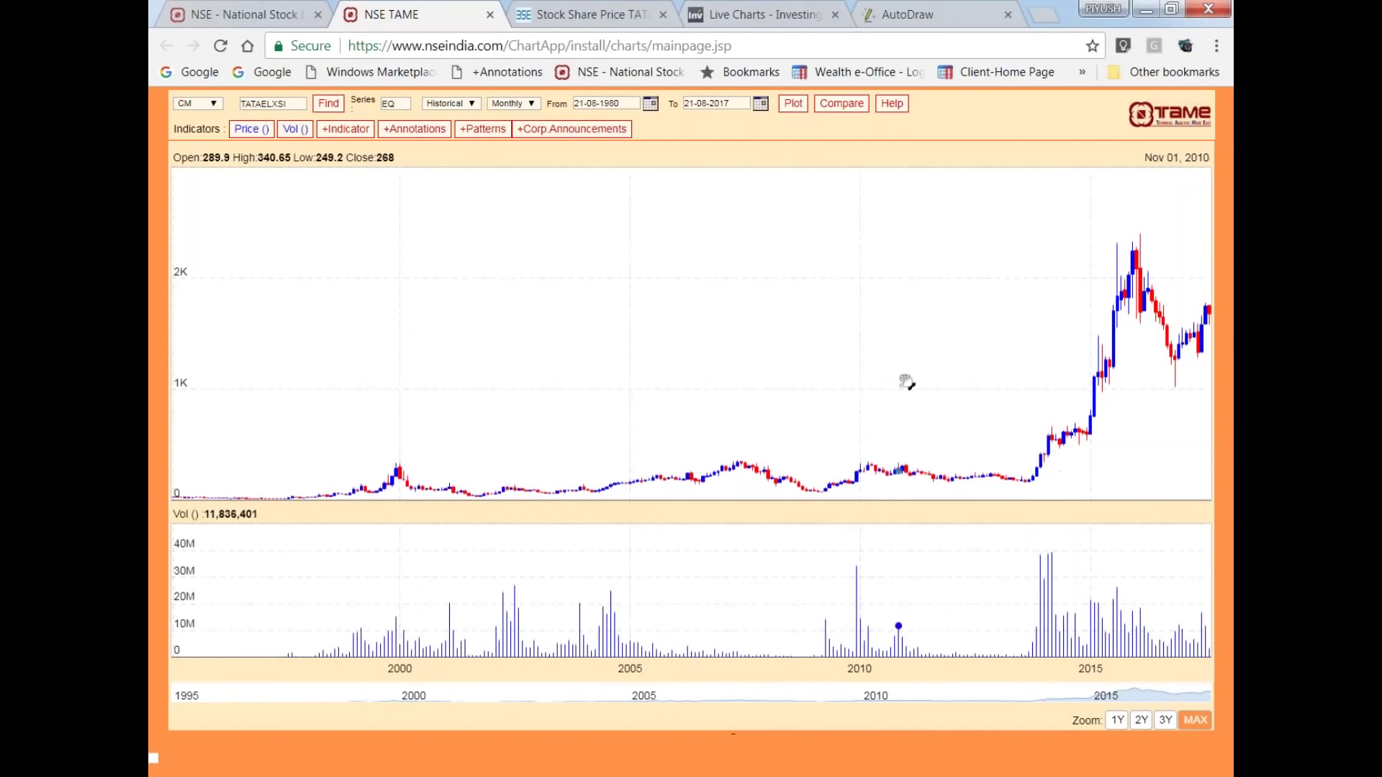
pyautogui.hotkey('ctrl', '9')
pyautogui.click(191, 651)
pyautogui.click(191, 651)
pyautogui.click(190, 652)
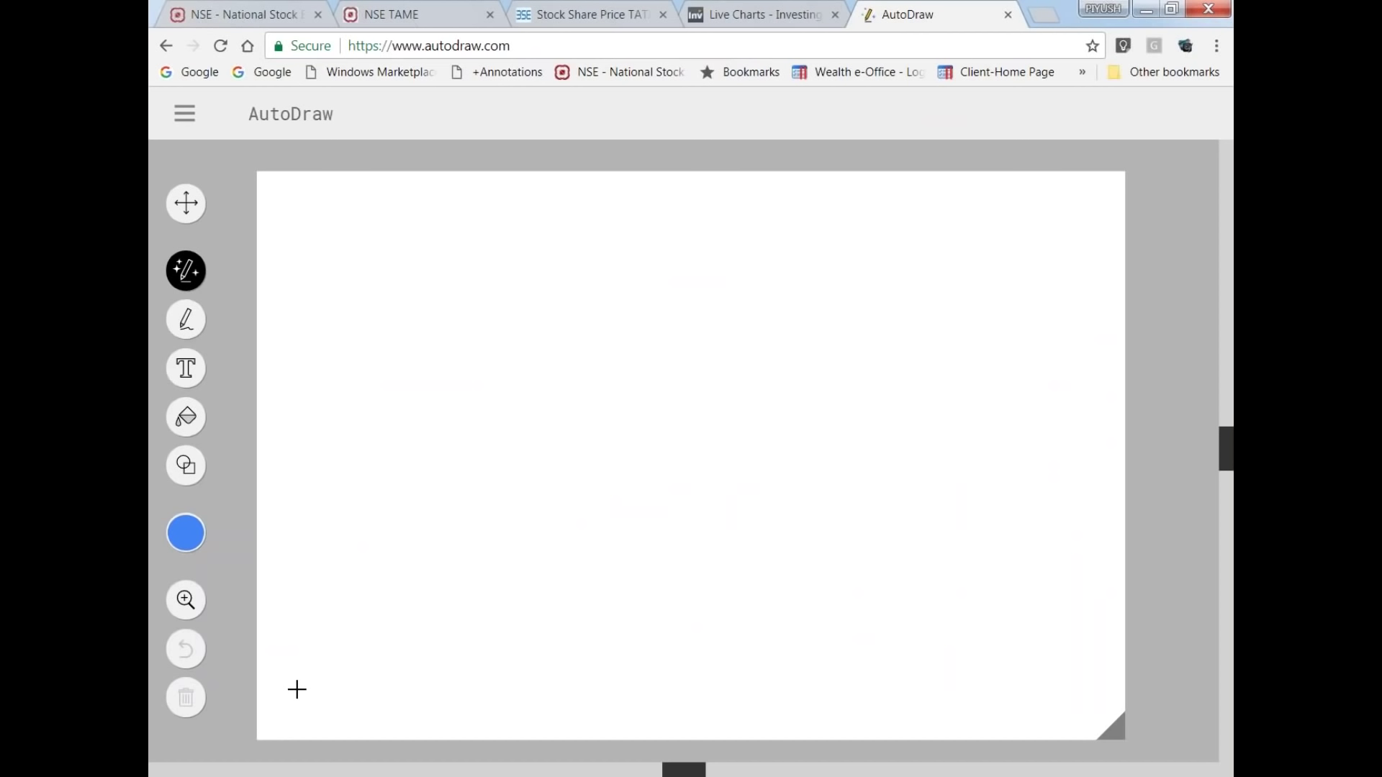
# Sketch a sideways price wave with eight peaks across the lower canvas, bounded by lines along its lows and highs.
pyautogui.moveTo(295, 682)
pyautogui.mouseDown()
pyautogui.moveTo(331, 564)
pyautogui.moveTo(352, 654)
pyautogui.moveTo(490, 679)
pyautogui.moveTo(570, 555)
pyautogui.moveTo(624, 676)
pyautogui.moveTo(683, 566)
pyautogui.moveTo(755, 638)
pyautogui.moveTo(886, 675)
pyautogui.moveTo(875, 572)
pyautogui.moveTo(977, 628)
pyautogui.moveTo(1017, 619)
pyautogui.moveTo(1082, 554)
pyautogui.moveTo(1111, 678)
pyautogui.mouseUp()
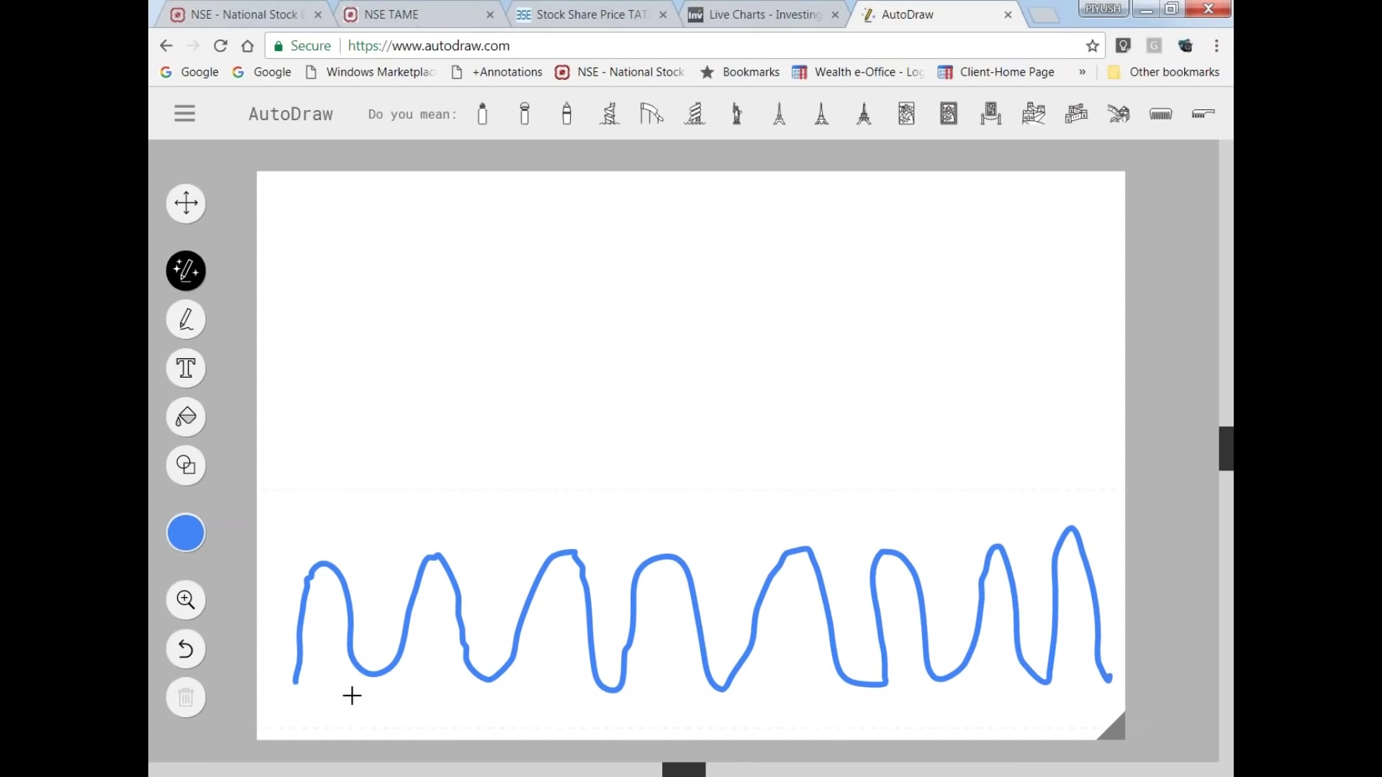
pyautogui.moveTo(301, 685); pyautogui.dragTo(1111, 693)
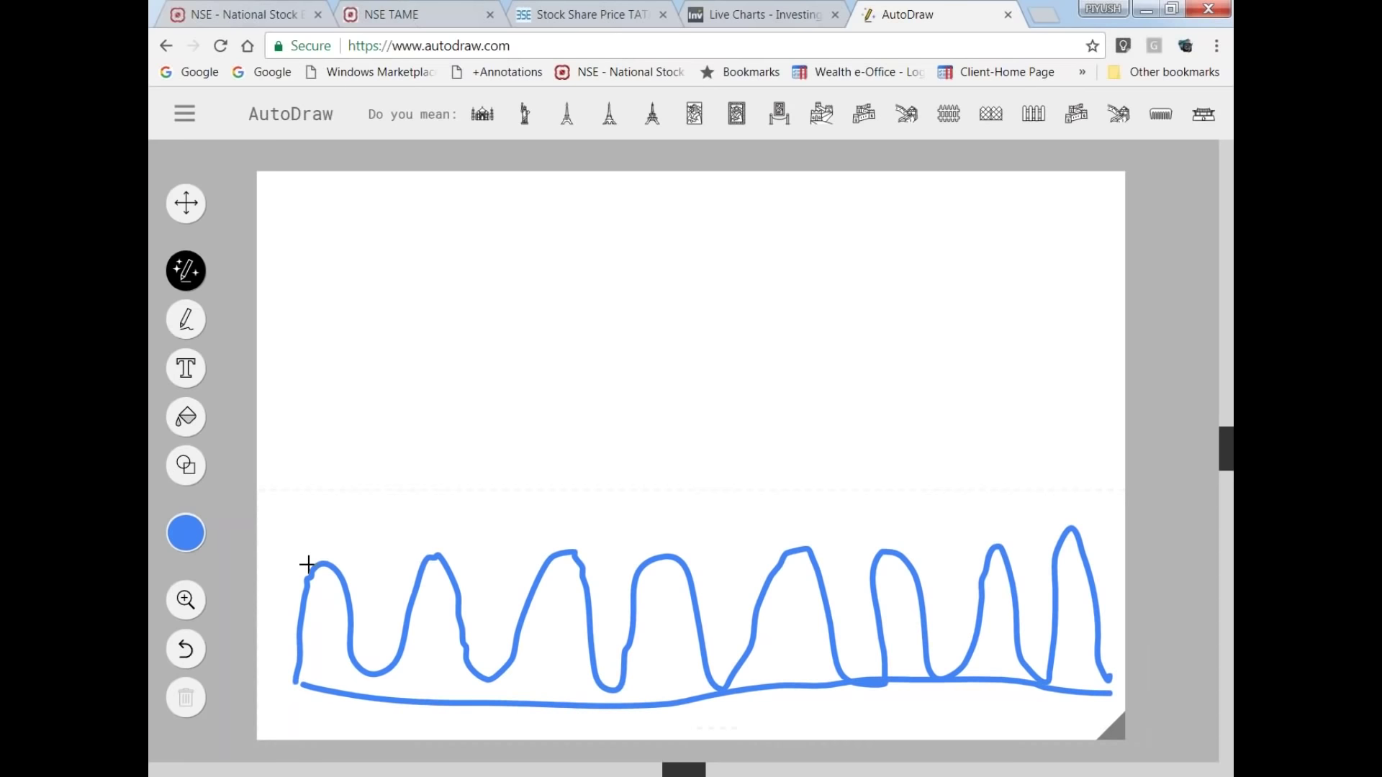
pyautogui.moveTo(308, 564); pyautogui.dragTo(398, 566)
pyautogui.moveTo(535, 571); pyautogui.dragTo(1116, 549)
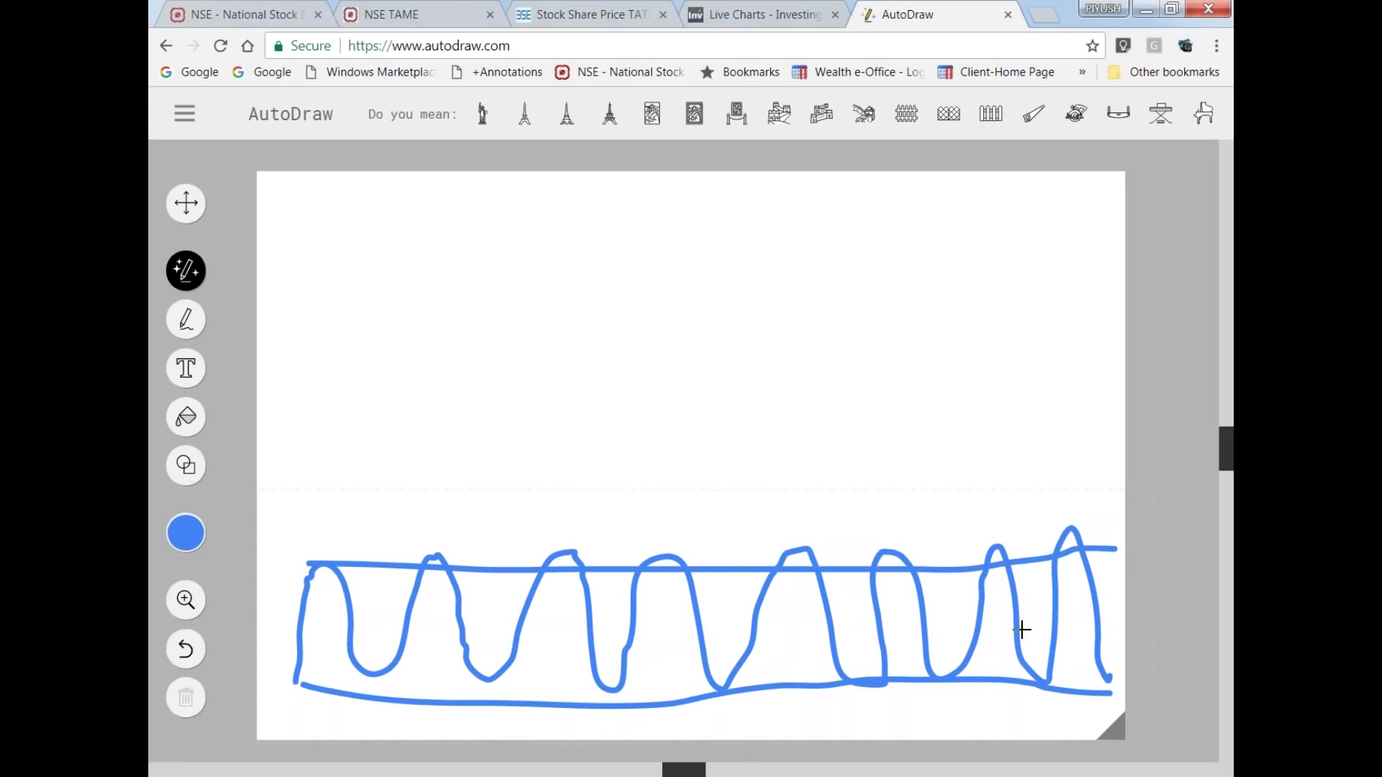
# Undo the eight-peak wave and its two boundary lines.
pyautogui.click(191, 652)
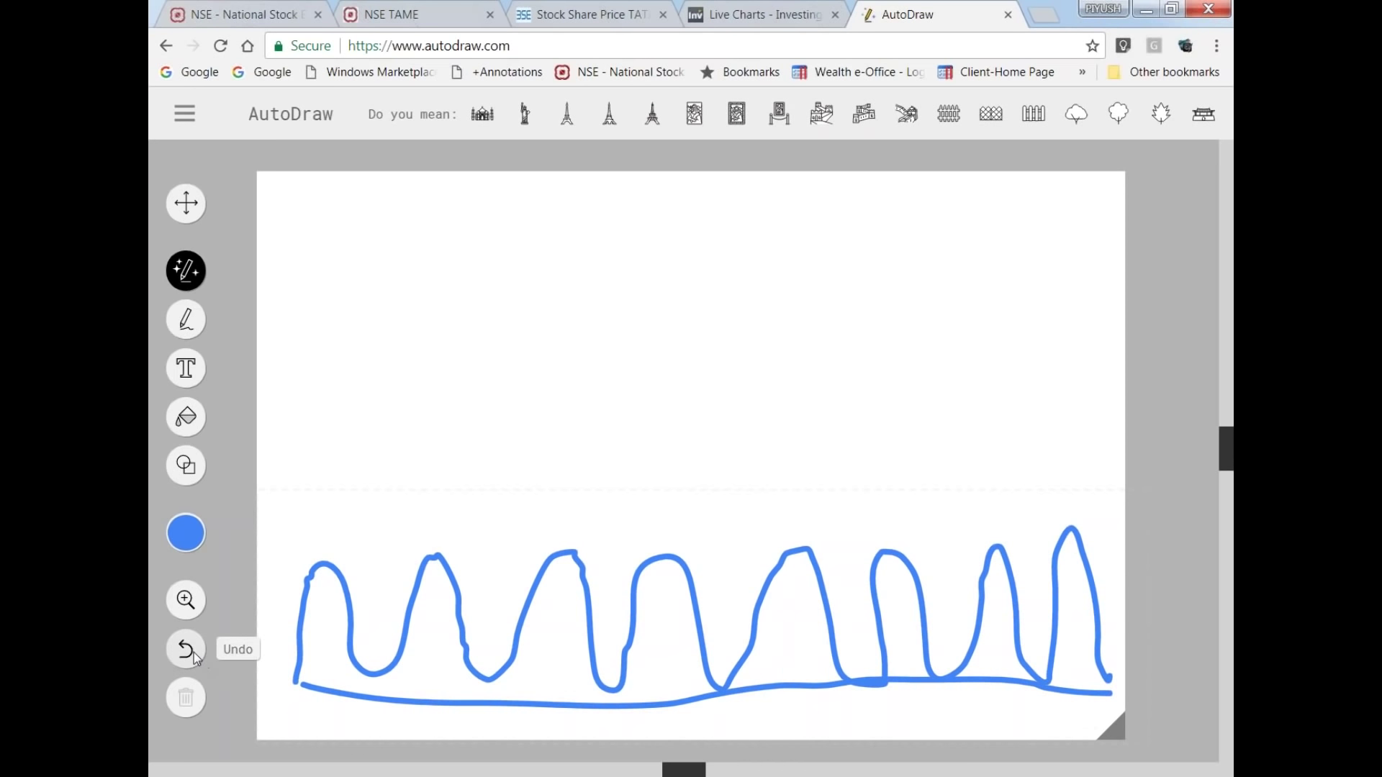
pyautogui.click(192, 657)
pyautogui.click(192, 653)
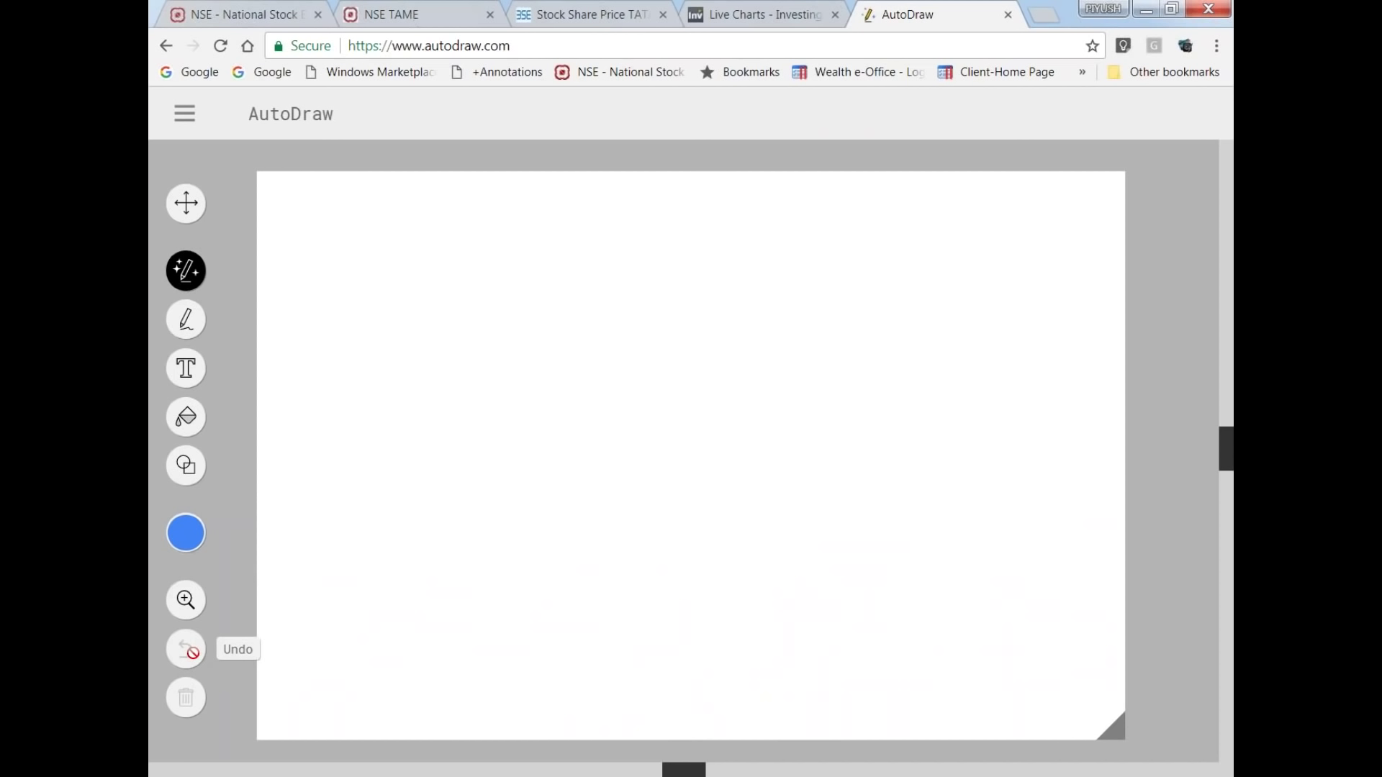
# Sketch a four-peak sideways wave ending in a tall upward breakout arrow, with horizontal lines along its highs and lows.
pyautogui.moveTo(299, 650)
pyautogui.mouseDown()
pyautogui.moveTo(321, 595)
pyautogui.moveTo(435, 635)
pyautogui.moveTo(514, 585)
pyautogui.mouseUp()
pyautogui.moveTo(536, 647)
pyautogui.mouseDown()
pyautogui.moveTo(601, 562)
pyautogui.moveTo(709, 566)
pyautogui.mouseUp()
pyautogui.moveTo(753, 639); pyautogui.dragTo(768, 250)
pyautogui.moveTo(356, 558); pyautogui.dragTo(836, 547)
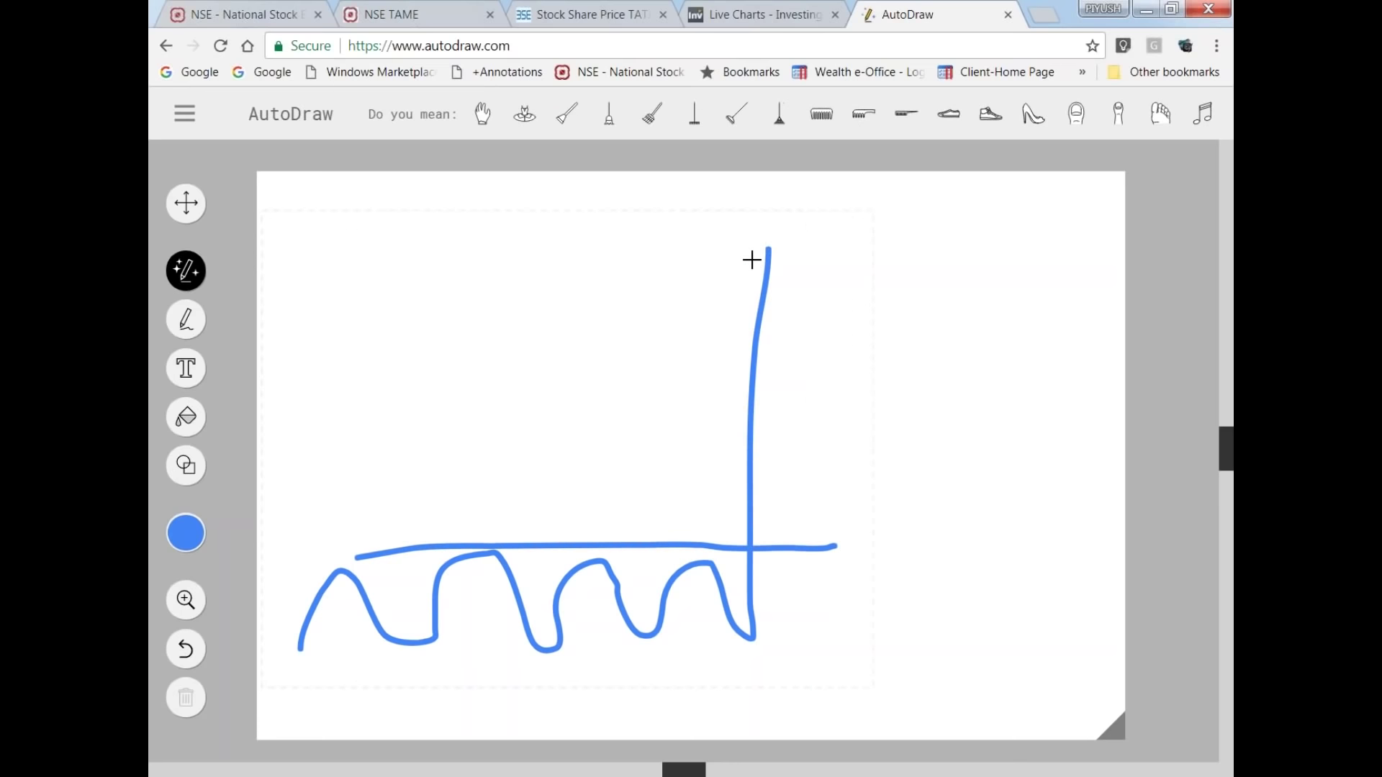
pyautogui.moveTo(735, 285); pyautogui.dragTo(815, 295)
pyautogui.moveTo(326, 653); pyautogui.dragTo(755, 651)
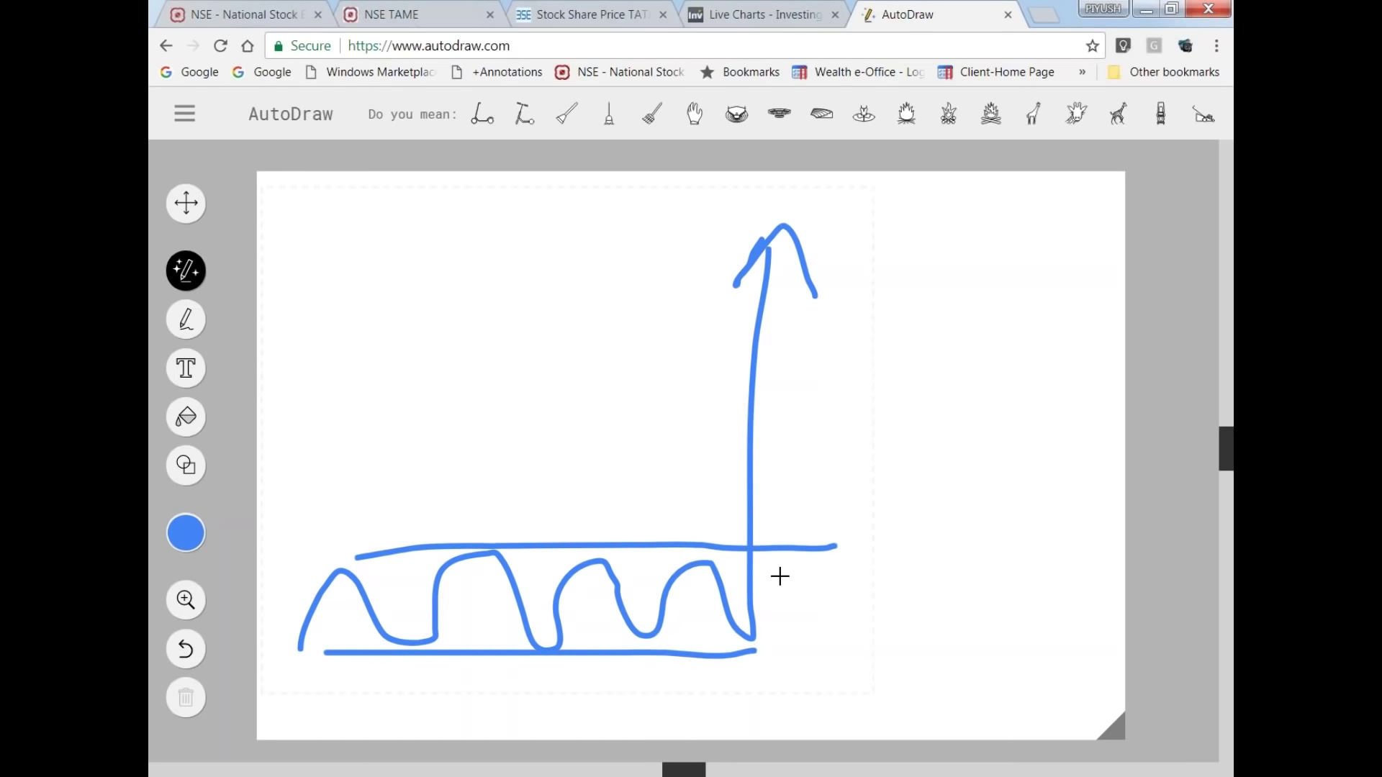
# Revisit the 2013-14 figures in the Excel workbook and examine the late-2013 price rise on the NSE TAME chart in Chrome.
pyautogui.click(689, 774)
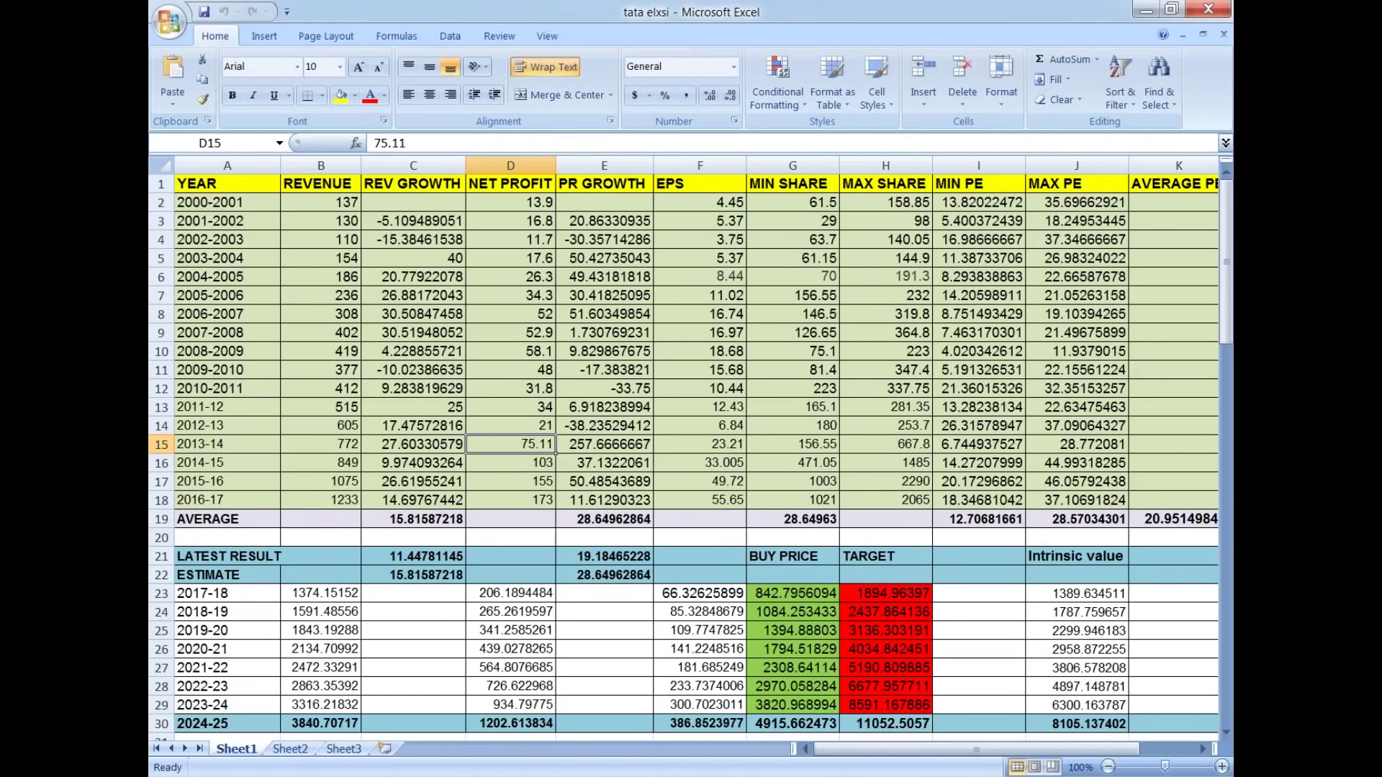
pyautogui.moveTo(539, 445); pyautogui.dragTo(216, 444)
pyautogui.hotkey('alt', 'Tab')
pyautogui.click(392, 14)
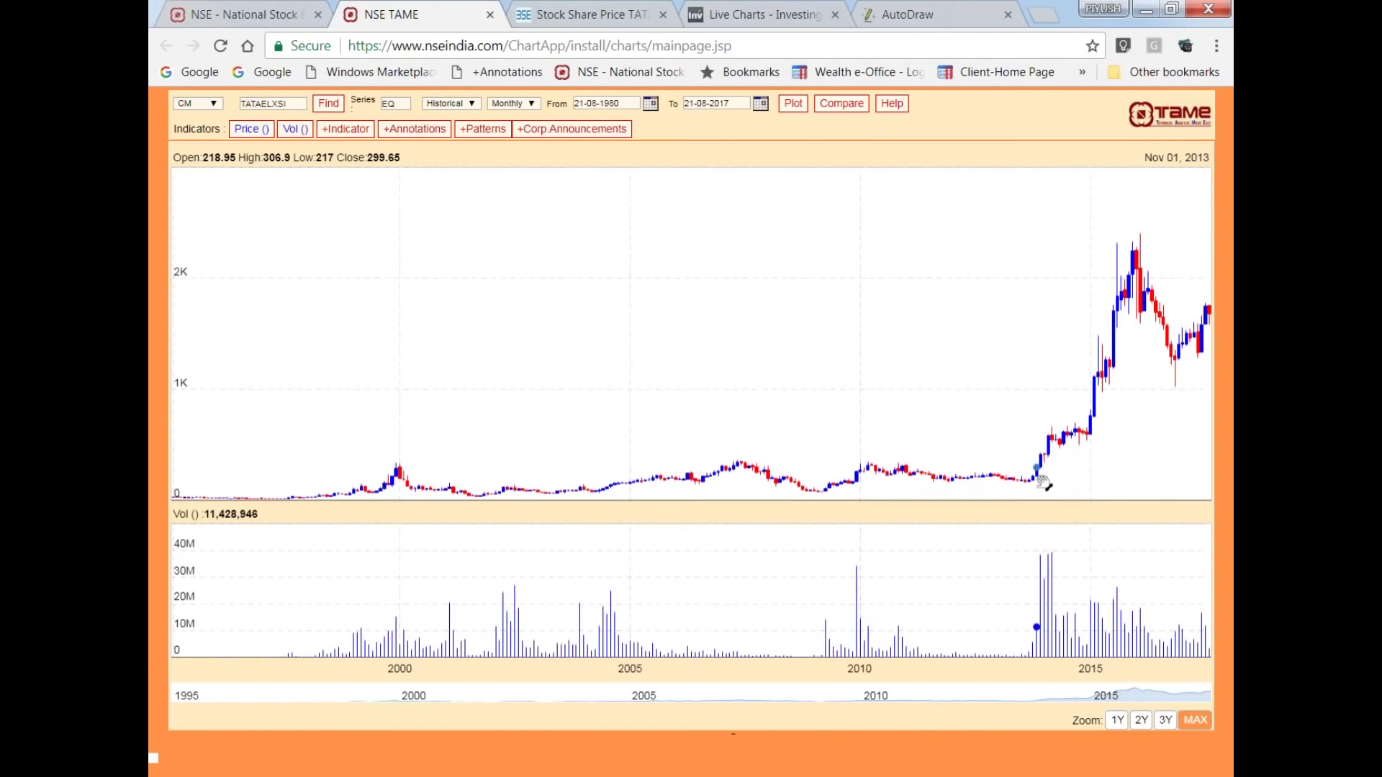
# Return to AutoDraw and undo the four-peak wave together with its breakout arrow and boundary lines.
pyautogui.click(896, 16)
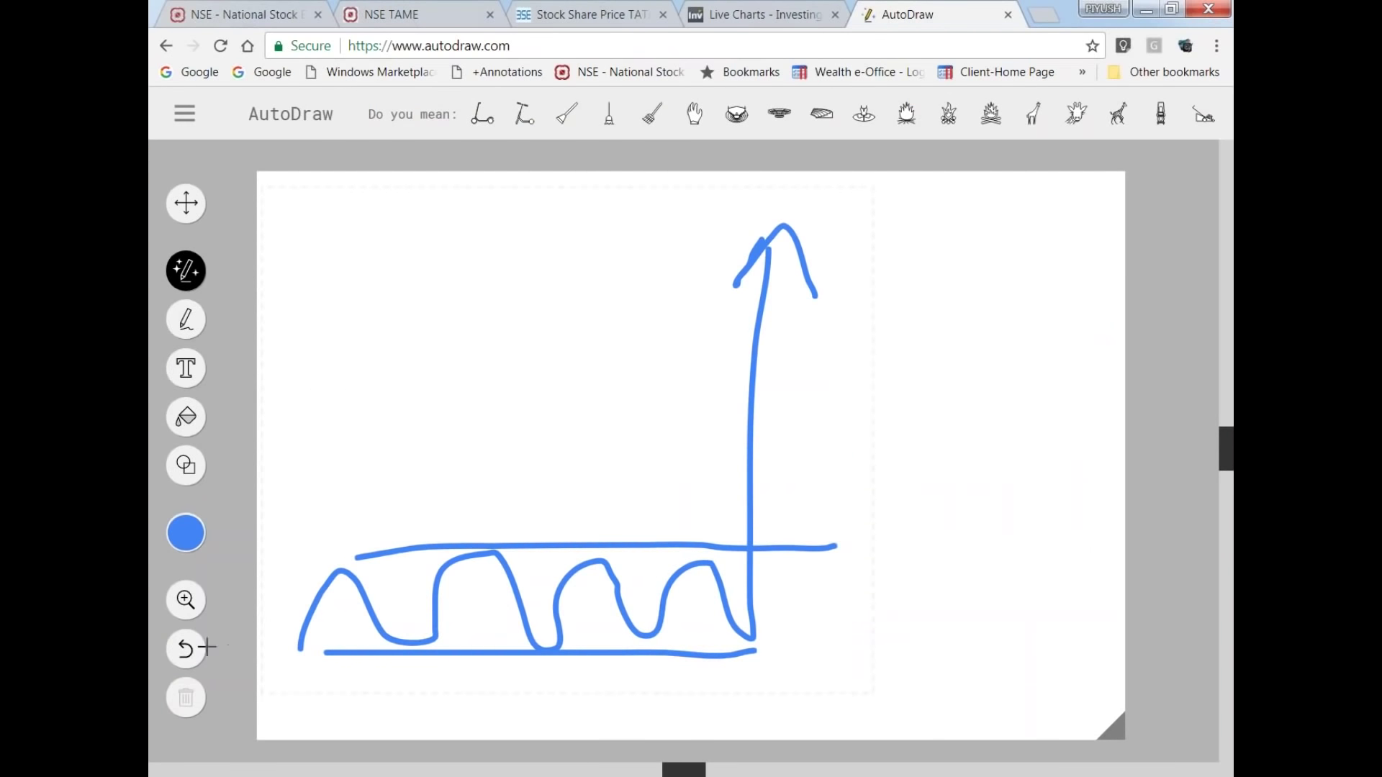
pyautogui.click(186, 649)
pyautogui.click(186, 648)
pyautogui.click(185, 648)
pyautogui.click(186, 649)
# Sketch a three-peak sideways wave ending in an upward breakout, with horizontal lines along its highs and lows.
pyautogui.moveTo(292, 693)
pyautogui.mouseDown()
pyautogui.moveTo(348, 629)
pyautogui.moveTo(417, 602)
pyautogui.moveTo(571, 654)
pyautogui.moveTo(677, 448)
pyautogui.mouseUp()
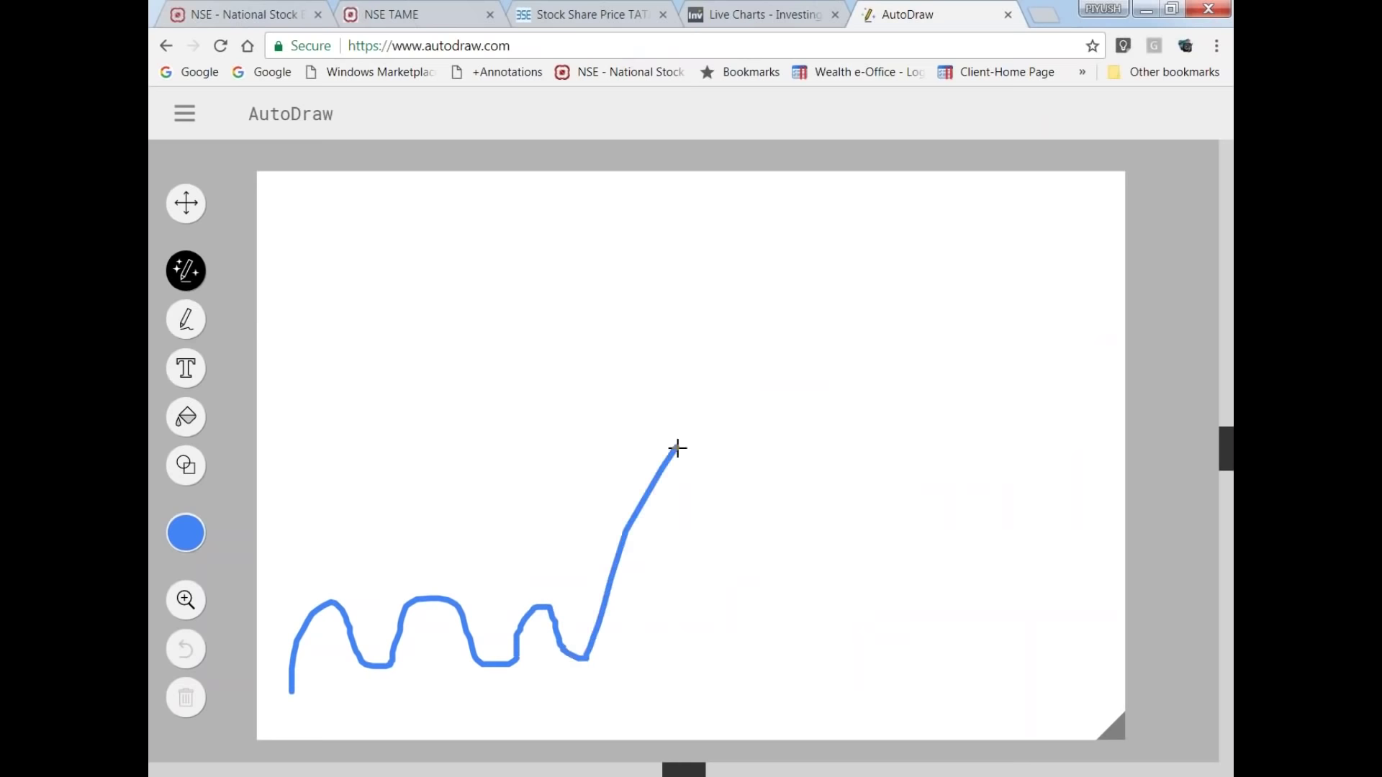
pyautogui.moveTo(329, 598); pyautogui.dragTo(604, 598)
pyautogui.moveTo(293, 684); pyautogui.dragTo(615, 676)
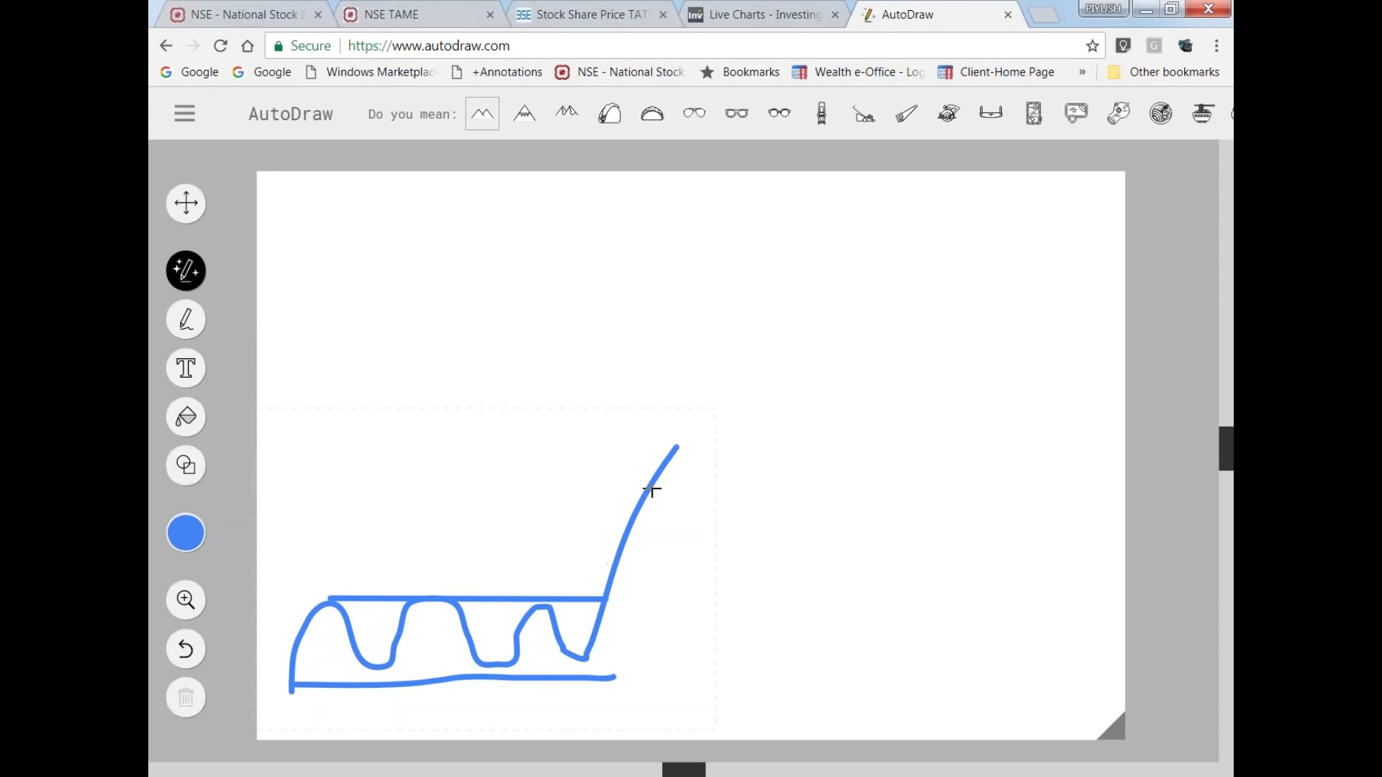
# Retrace the breakout stroke, encircle the sideways range, and extend the breakout into a rising zigzag uptrend.
pyautogui.moveTo(673, 451); pyautogui.dragTo(677, 446)
pyautogui.moveTo(602, 595); pyautogui.dragTo(626, 528)
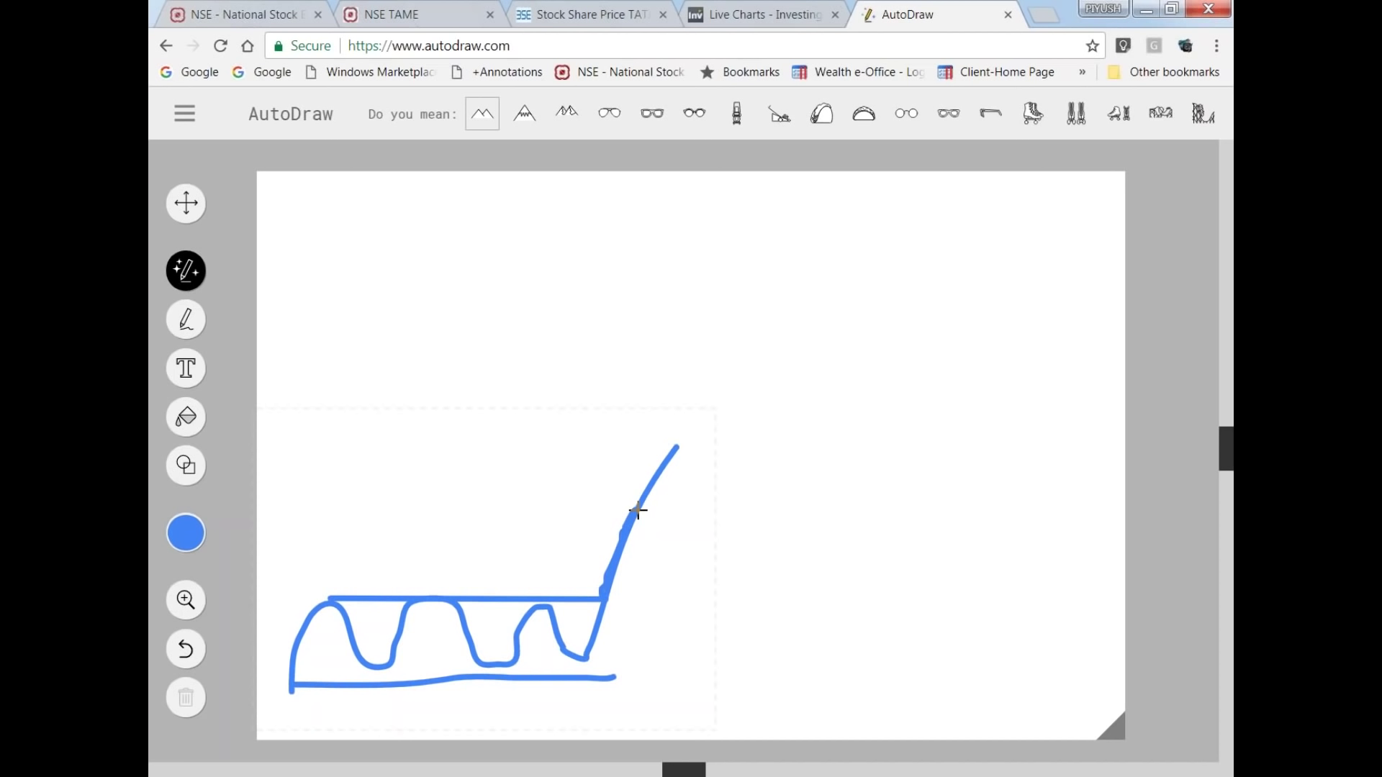
pyautogui.moveTo(630, 607)
pyautogui.mouseDown()
pyautogui.moveTo(558, 564)
pyautogui.moveTo(297, 575)
pyautogui.moveTo(383, 731)
pyautogui.moveTo(624, 626)
pyautogui.moveTo(615, 596)
pyautogui.mouseUp()
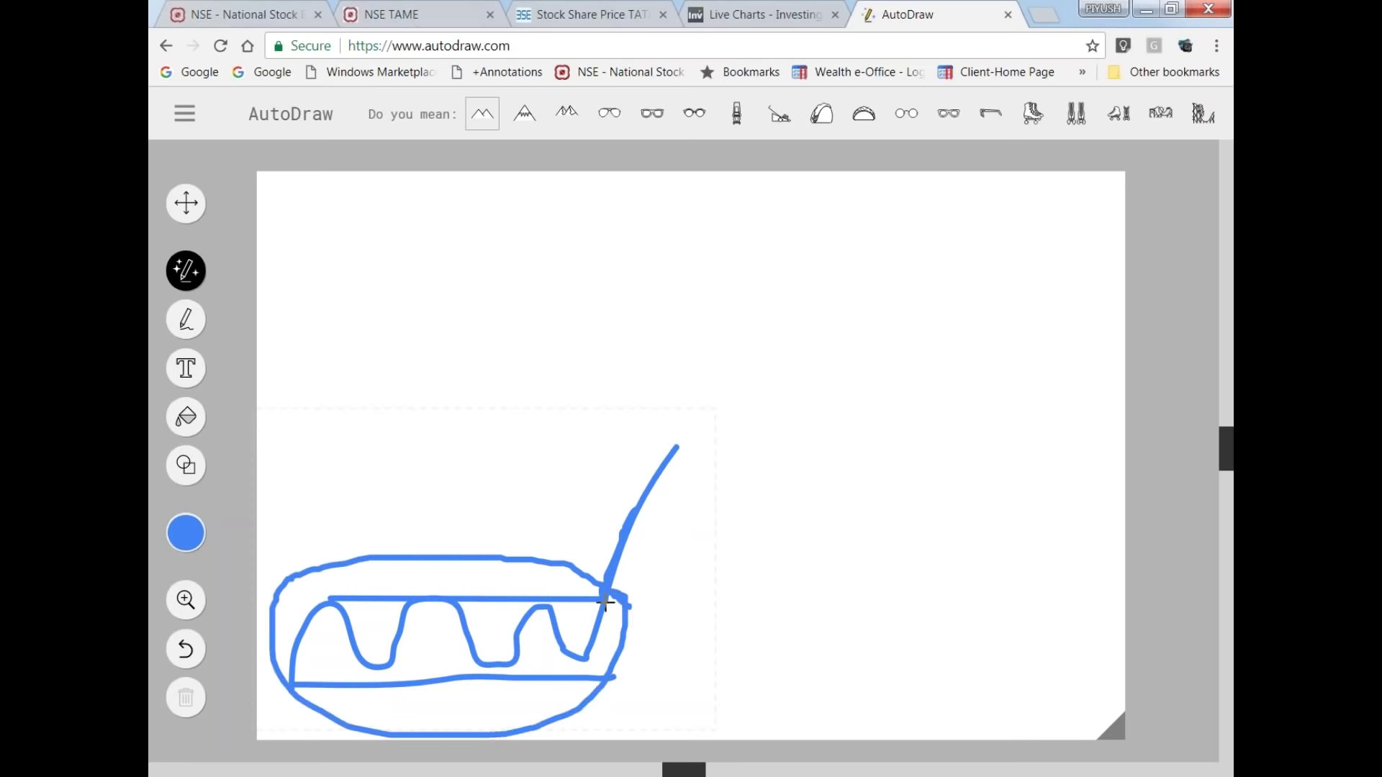
pyautogui.moveTo(590, 649)
pyautogui.mouseDown()
pyautogui.moveTo(654, 457)
pyautogui.moveTo(700, 453)
pyautogui.moveTo(799, 343)
pyautogui.moveTo(879, 308)
pyautogui.moveTo(911, 229)
pyautogui.mouseUp()
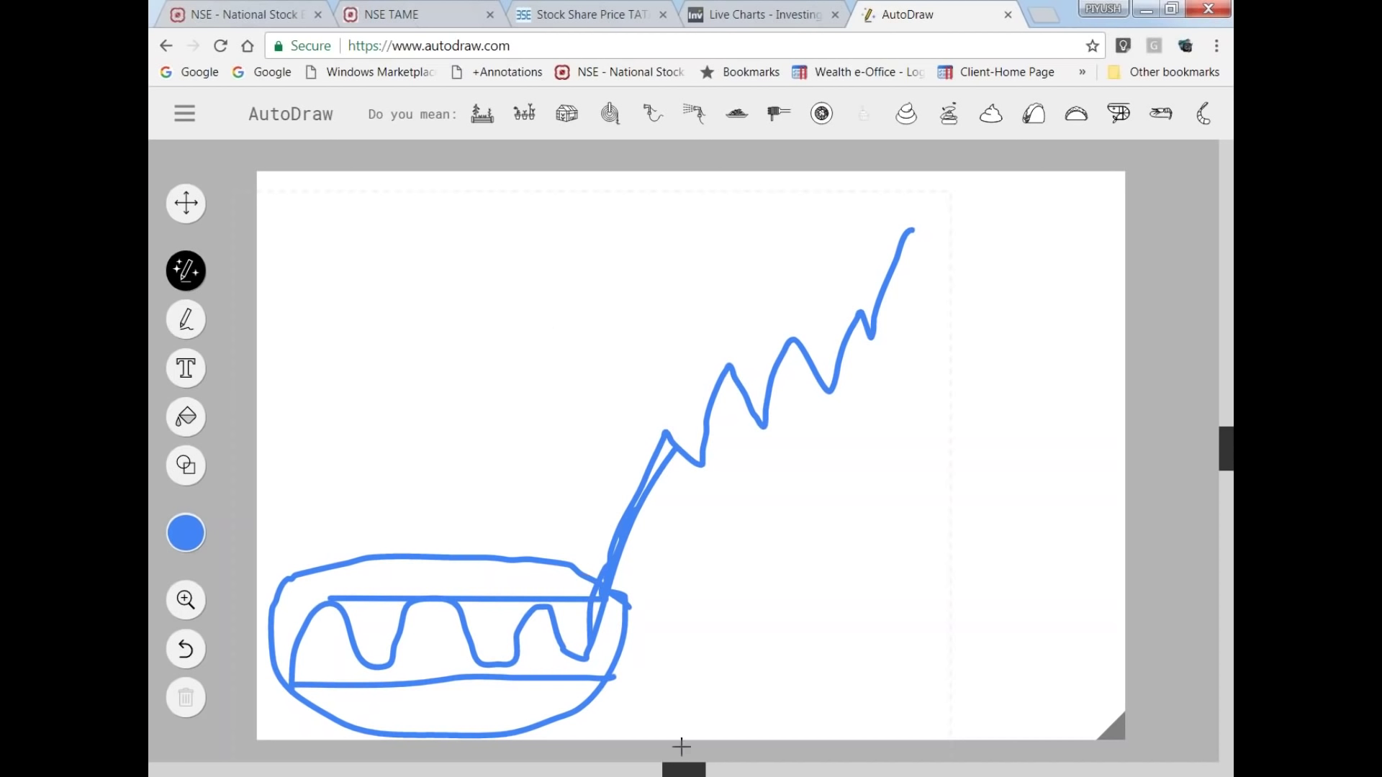
# Review the 2000-01 to 2016-17 net profits in Excel, and narrow the NSE TAME chart in Chrome to 1995 through mid-2013.
pyautogui.click(681, 770)
pyautogui.moveTo(524, 204); pyautogui.dragTo(536, 498)
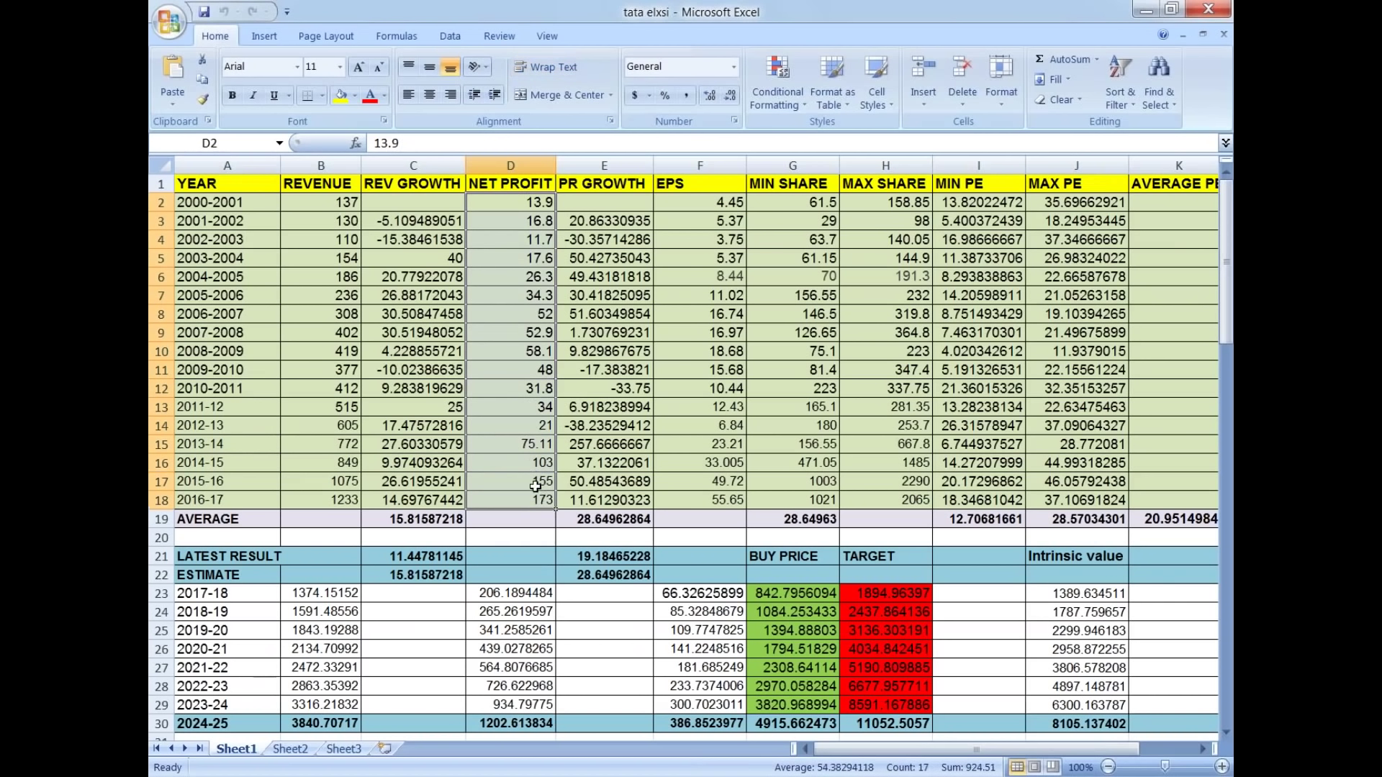
pyautogui.hotkey('alt', 'Tab')
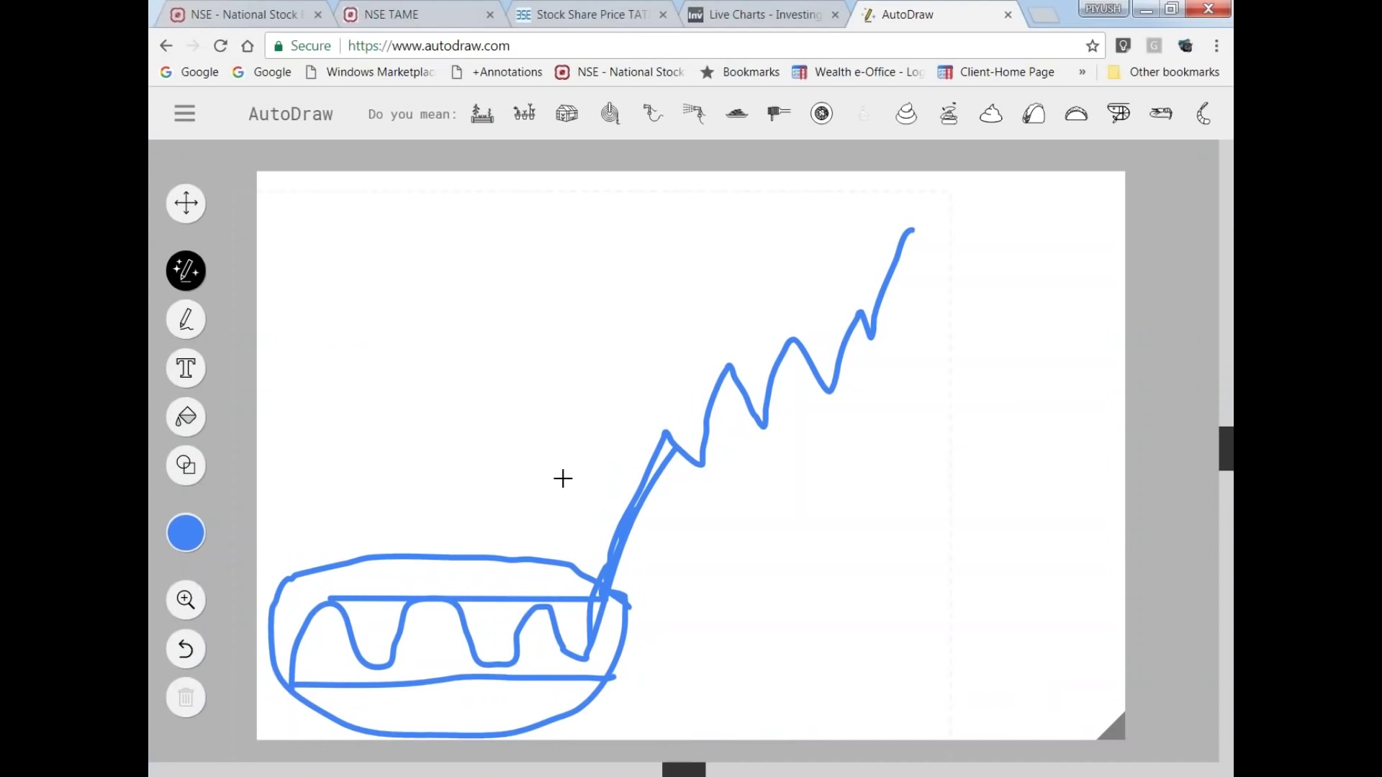
pyautogui.click(391, 15)
pyautogui.moveTo(1211, 695); pyautogui.dragTo(1039, 694)
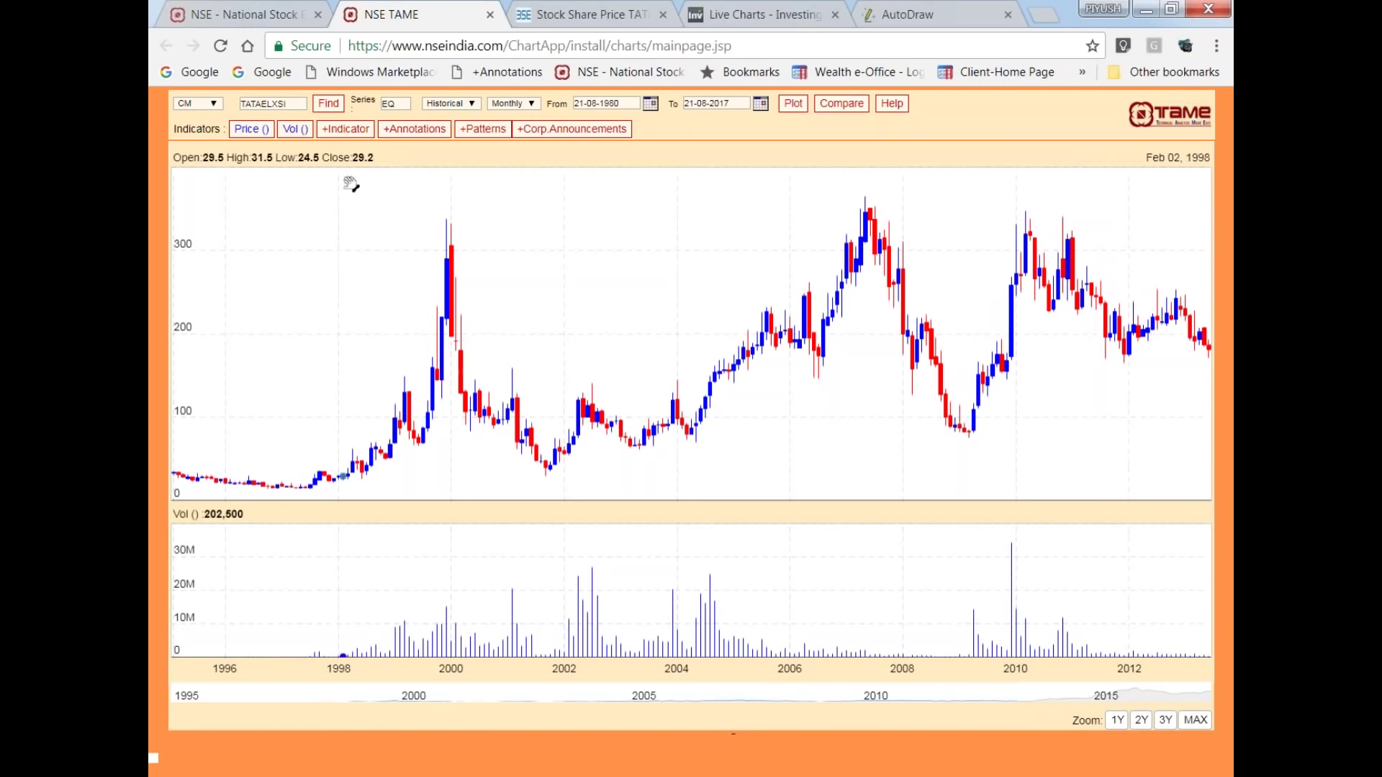
# Compare the 2000-01 to 2008-09 net profits with 2013-14 in Excel, and extend the NSE TAME chart back through 2017.
pyautogui.hotkey('alt', 'Tab')
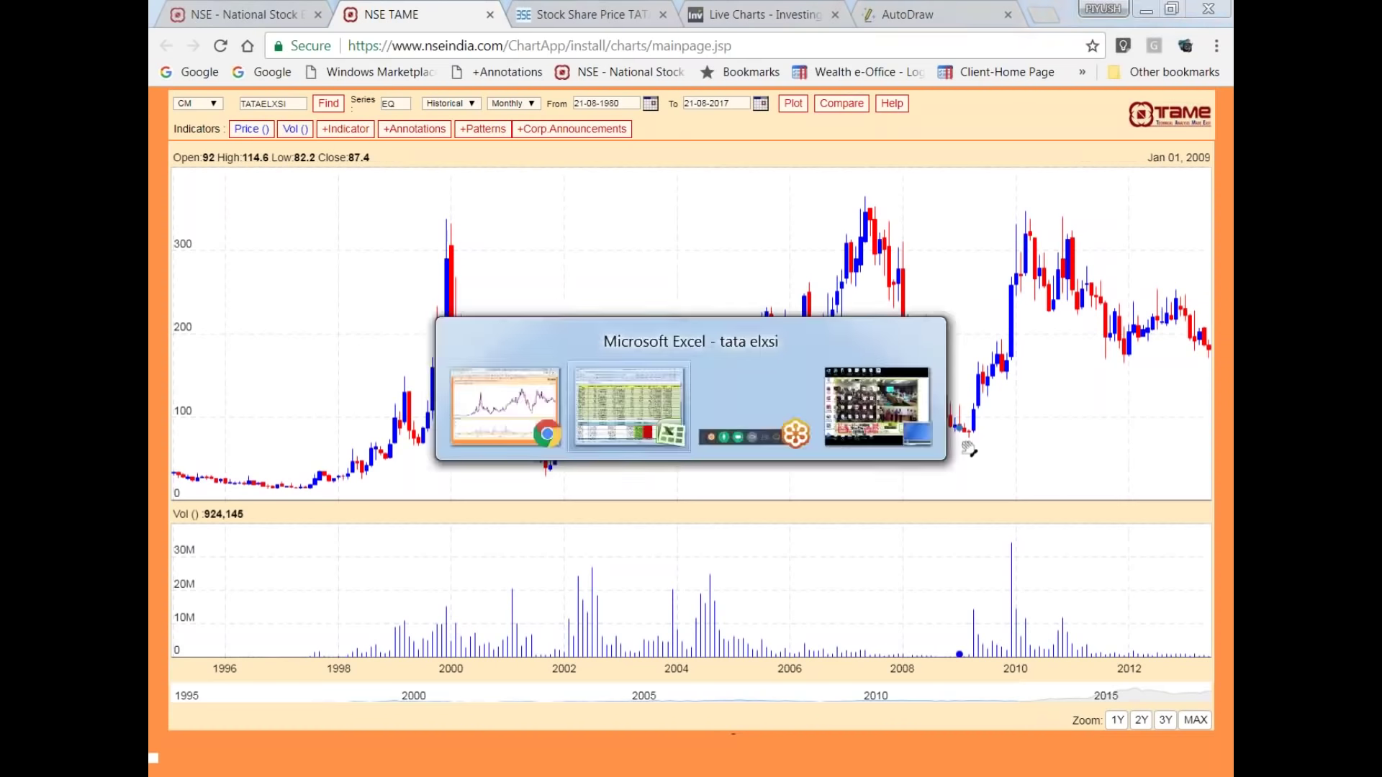
pyautogui.moveTo(528, 201); pyautogui.dragTo(522, 349)
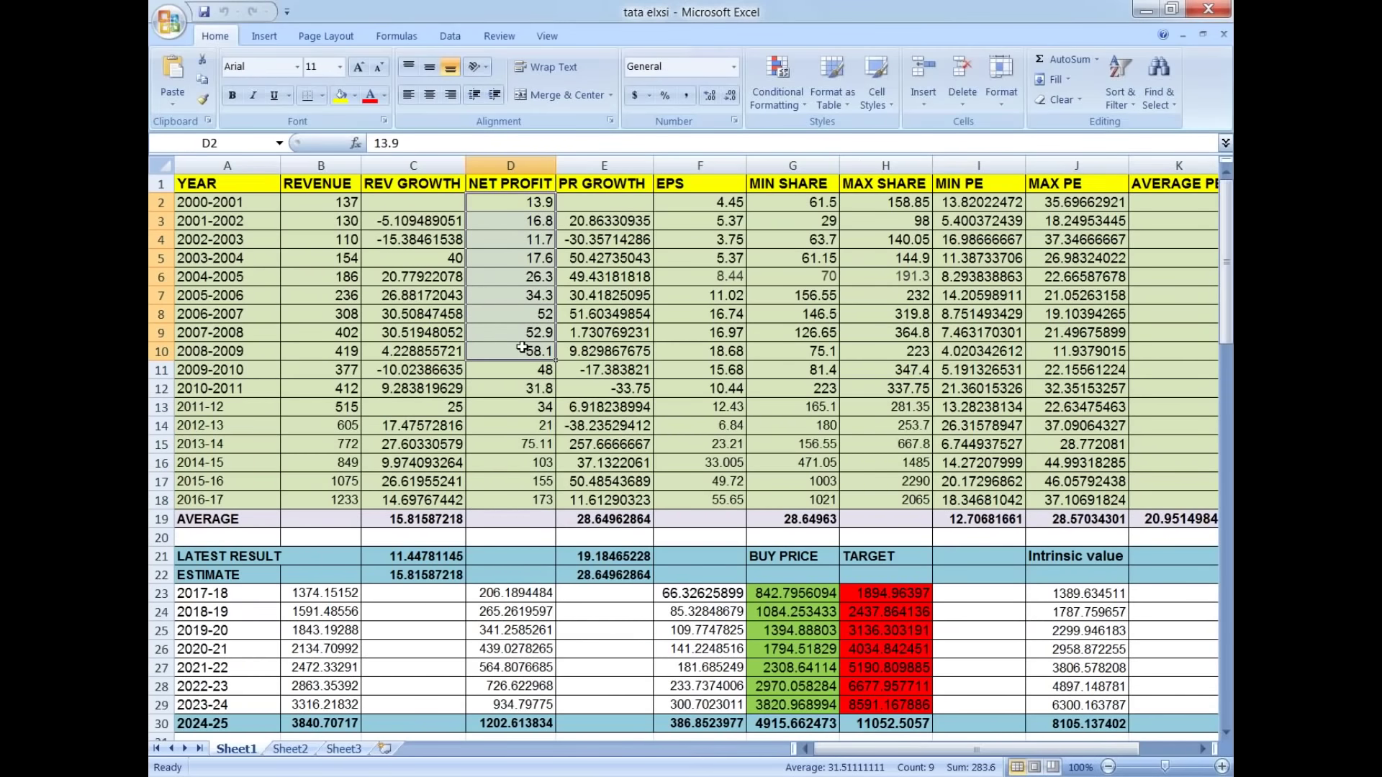
pyautogui.click(513, 443)
pyautogui.hotkey('alt', 'Tab')
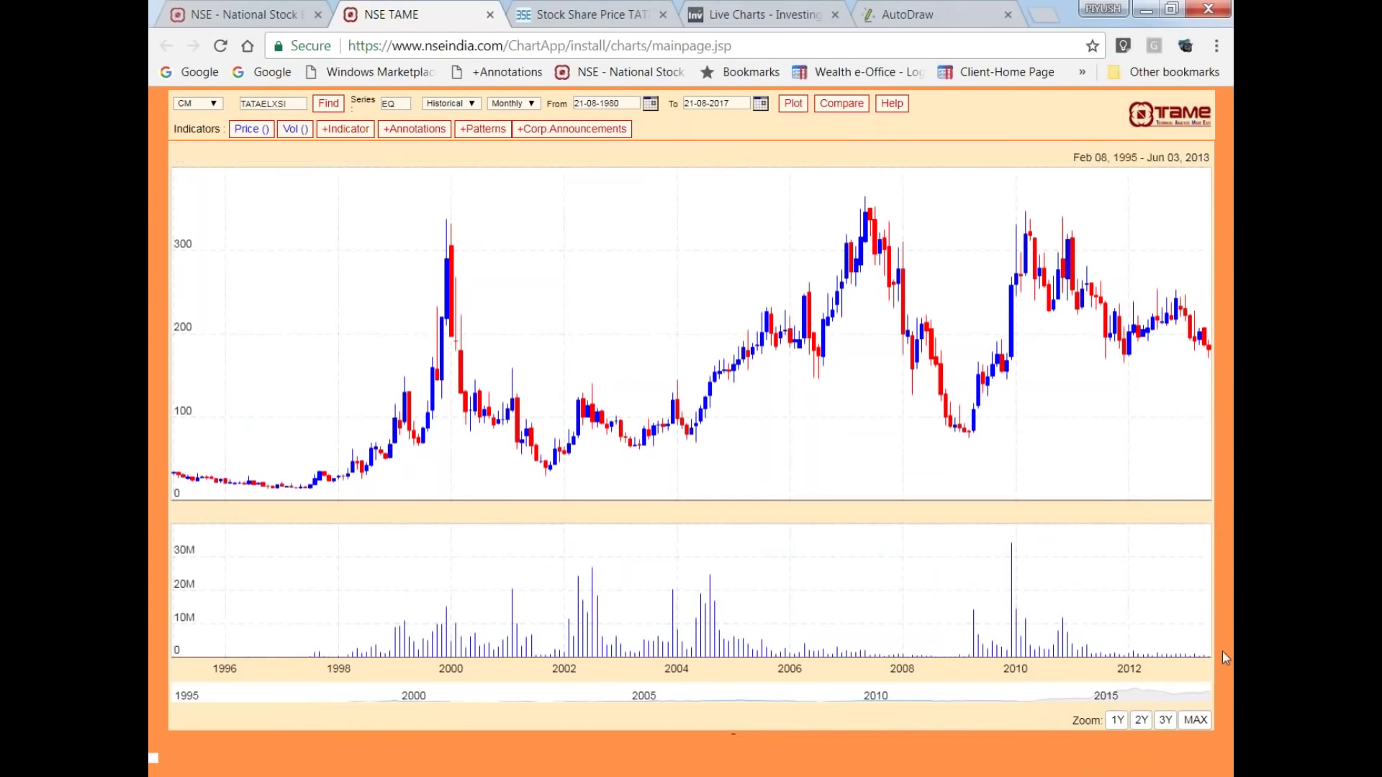
pyautogui.moveTo(1019, 693); pyautogui.dragTo(1210, 693)
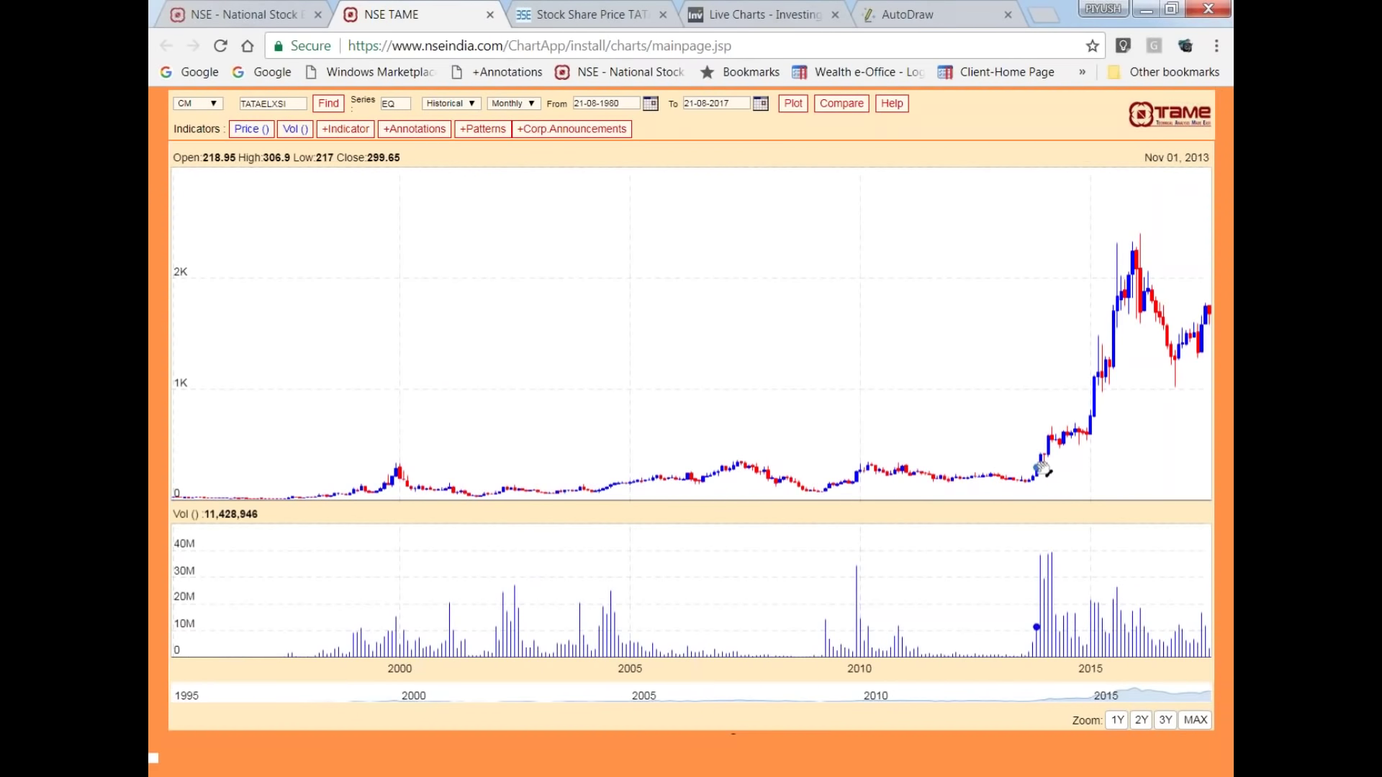
# Switch to the Excel workbook and examine the net profits for 2014-15, 2015-16 and 2016-17.
pyautogui.hotkey('alt', 'Tab')
pyautogui.click(539, 464)
pyautogui.click(538, 484)
pyautogui.click(541, 505)
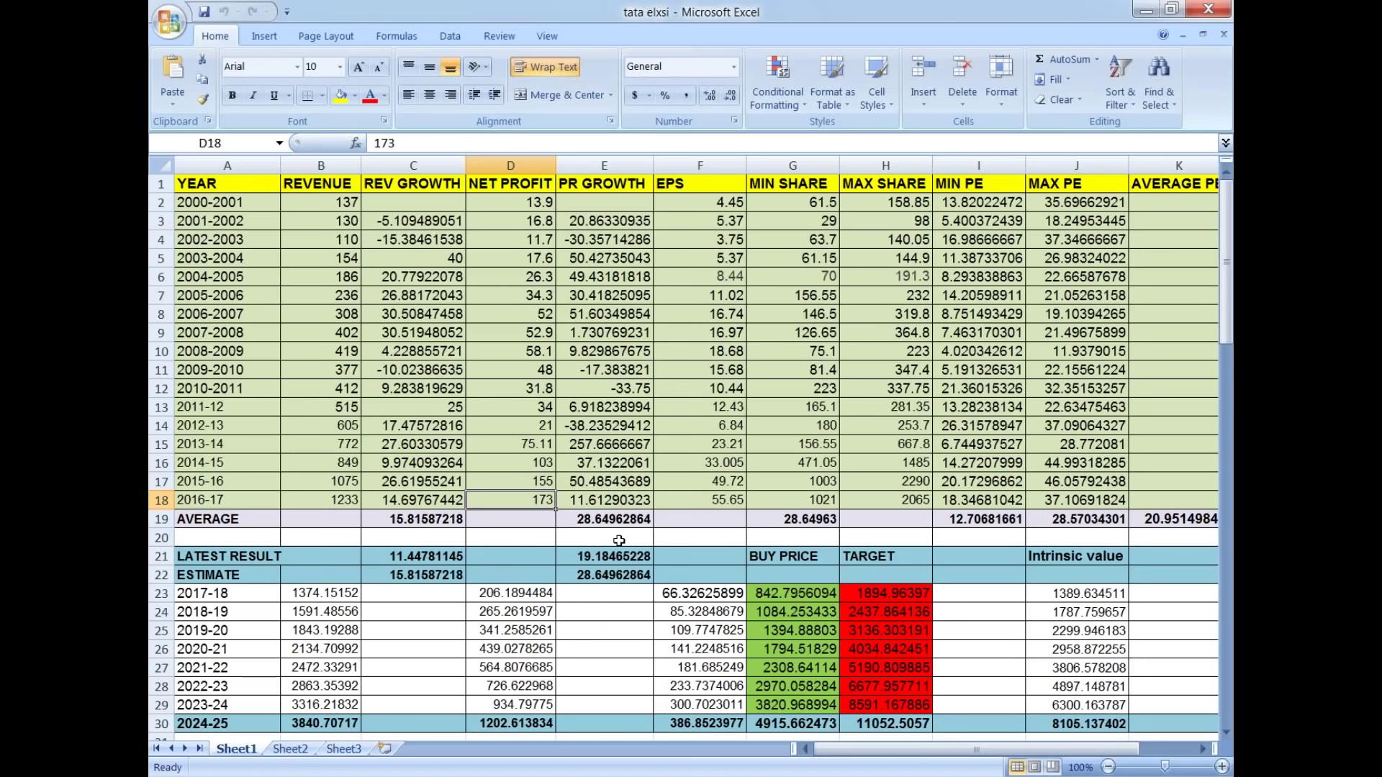
# Go back to AutoDraw in Chrome and undo the zigzag uptrend, encircling loop, boundary lines and three-peak wave.
pyautogui.hotkey('alt', 'Tab')
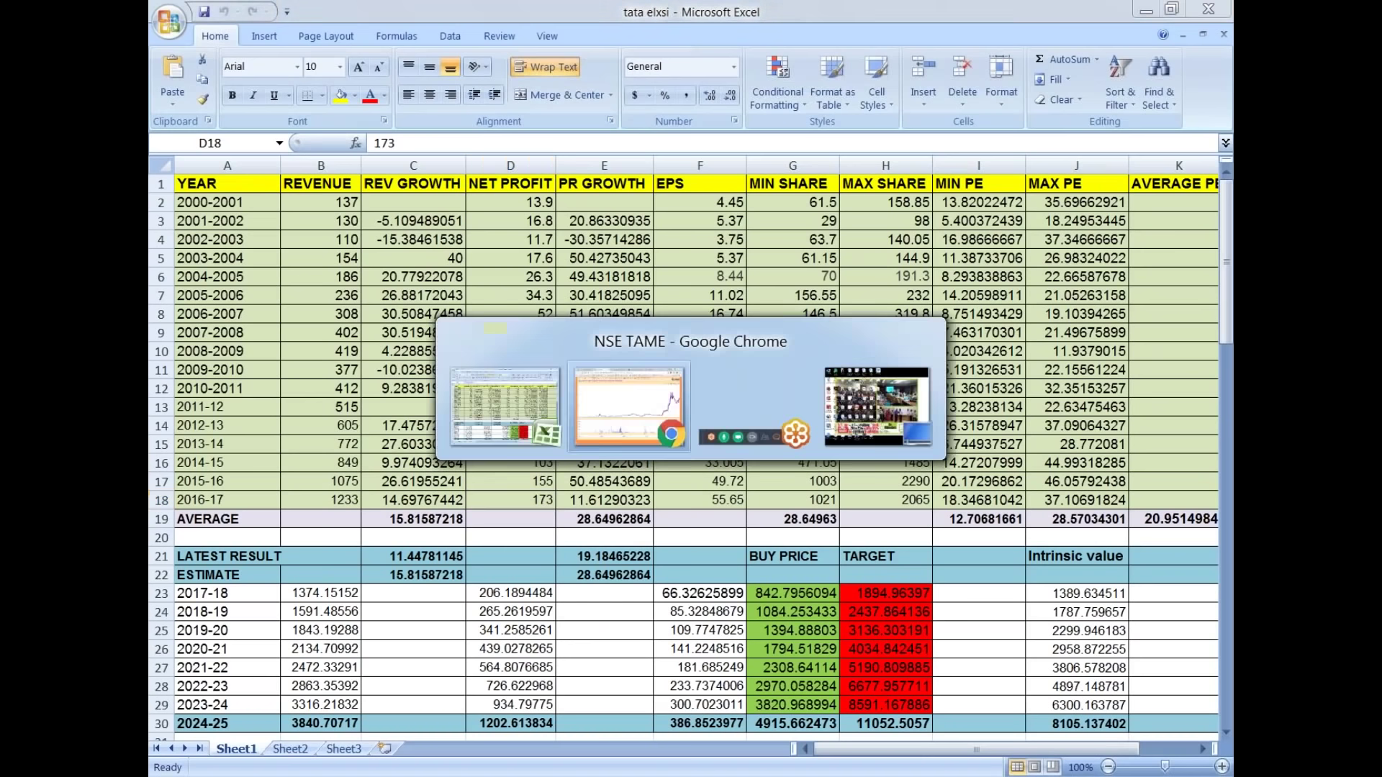
pyautogui.click(898, 13)
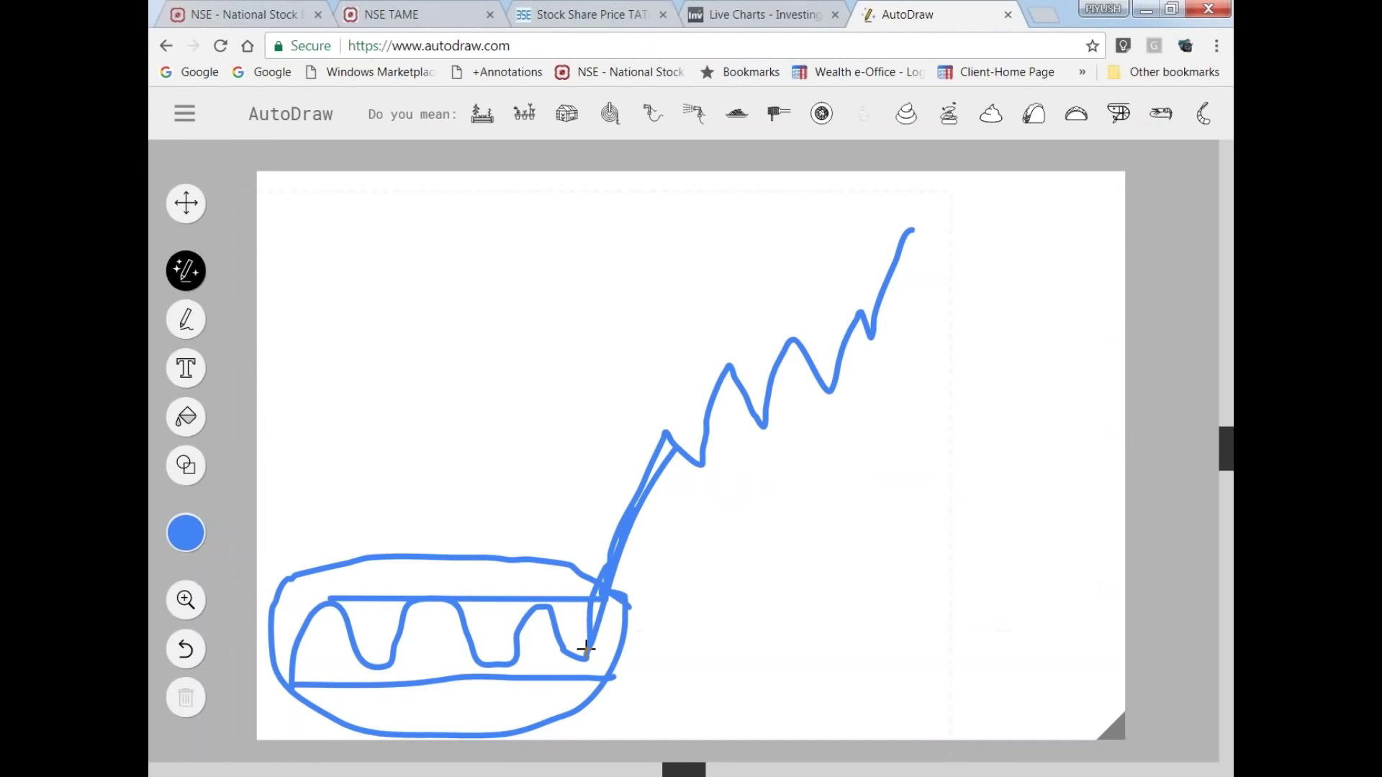
pyautogui.click(186, 648)
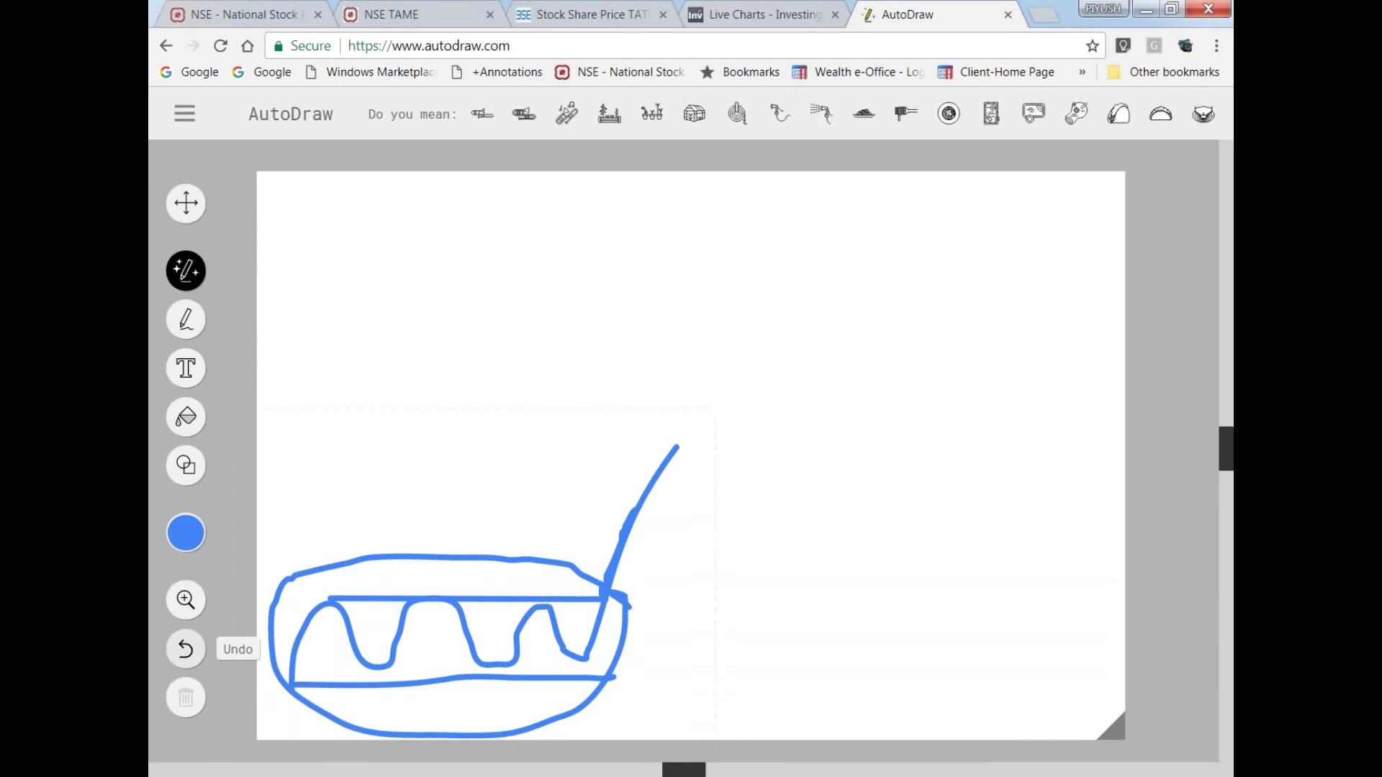
pyautogui.click(186, 648)
pyautogui.click(185, 648)
pyautogui.click(185, 648)
pyautogui.click(185, 649)
# Sketch a low three-peak sideways wave that ends in a long, steep upward breakout stroke.
pyautogui.moveTo(288, 693)
pyautogui.mouseDown()
pyautogui.moveTo(336, 648)
pyautogui.moveTo(360, 673)
pyautogui.moveTo(451, 672)
pyautogui.moveTo(546, 528)
pyautogui.moveTo(609, 391)
pyautogui.mouseUp()
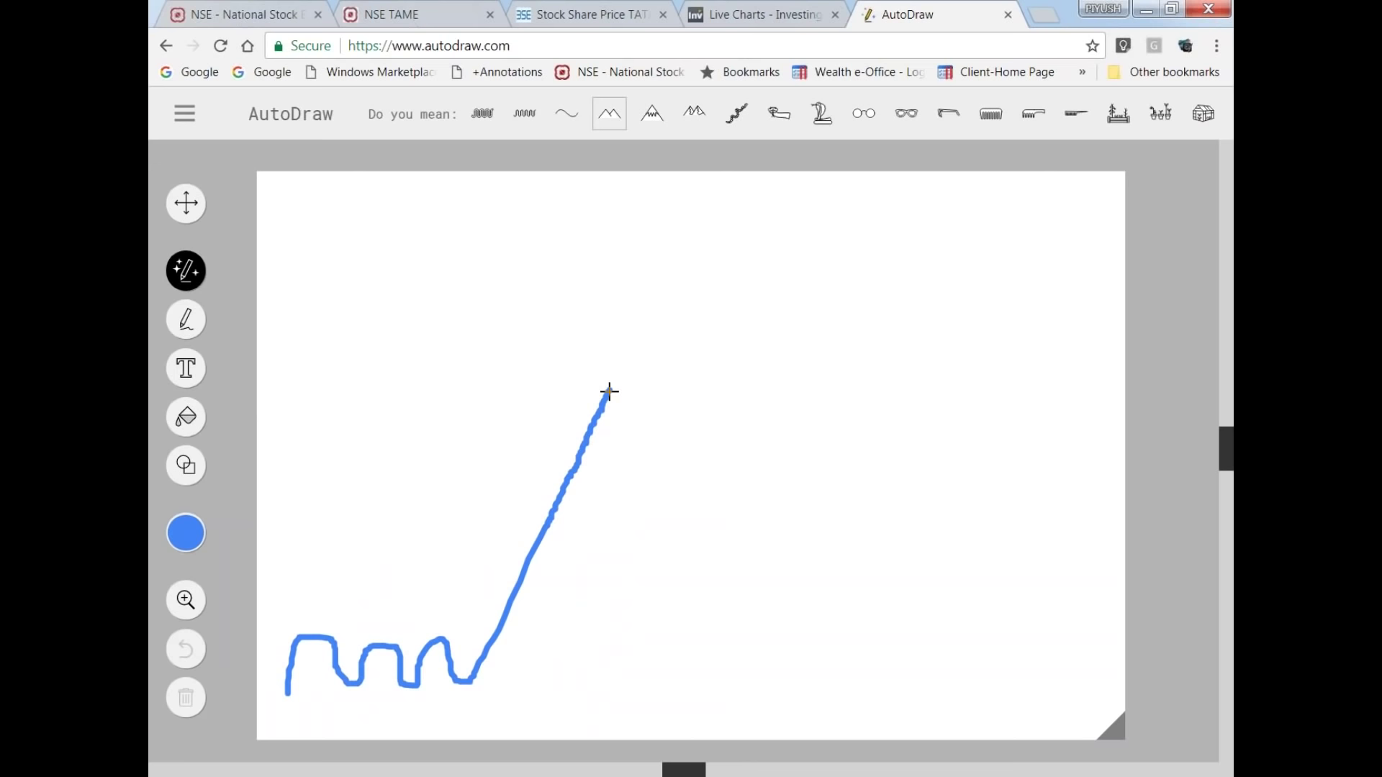
pyautogui.moveTo(609, 391); pyautogui.dragTo(609, 392)
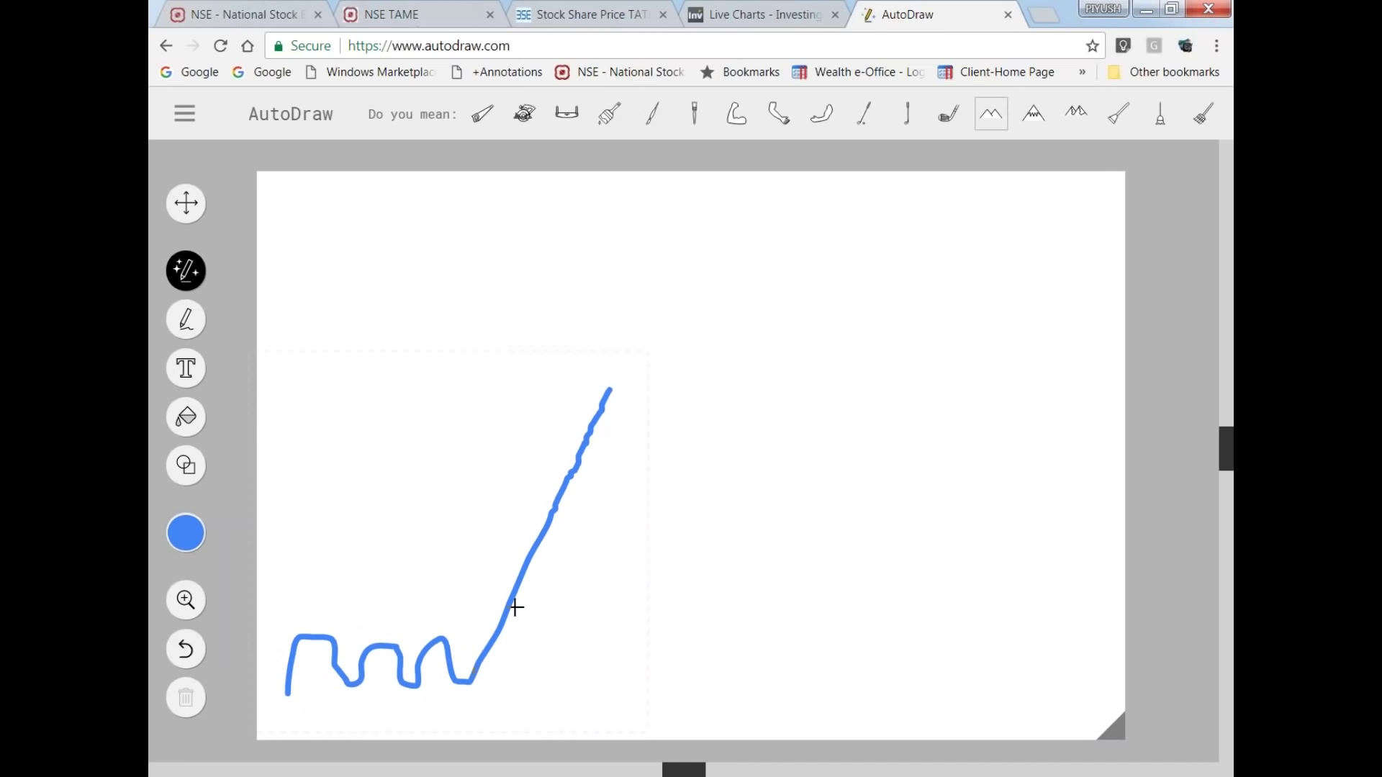